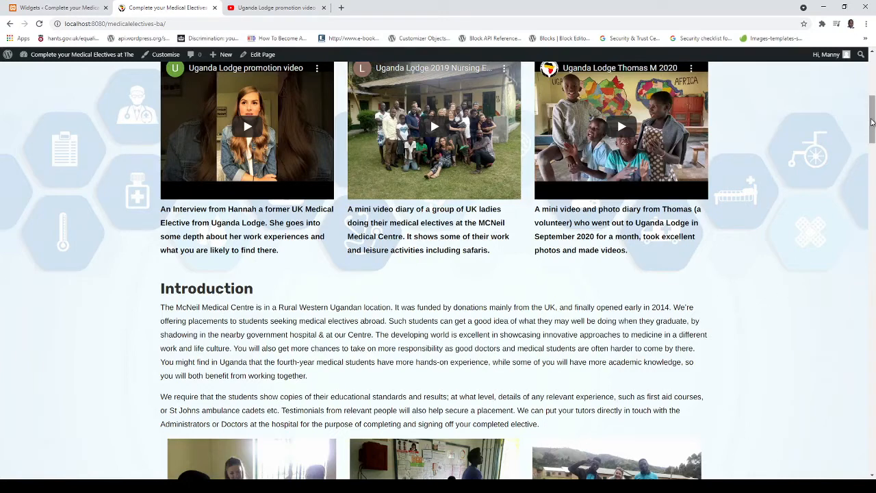
Step: Open the site's Widgets admin page and expand the EAE Three Videos Above Text Widget in Sidebar Columns
mouse_move(871, 121)
mouse_down()
mouse_move(872, 108)
mouse_move(873, 118)
mouse_up()
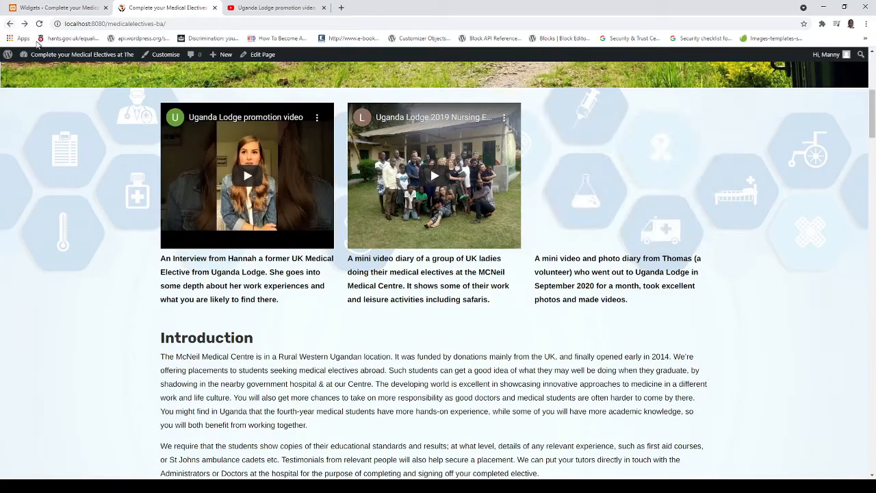
click(53, 57)
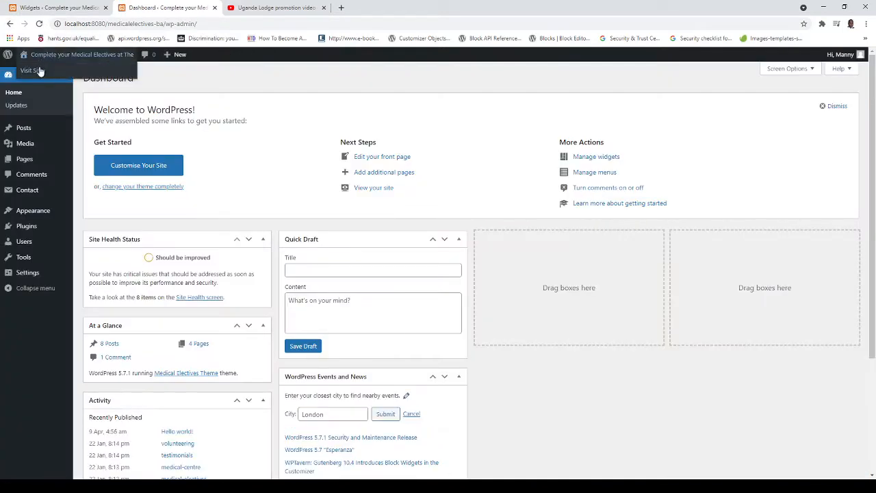
click(37, 212)
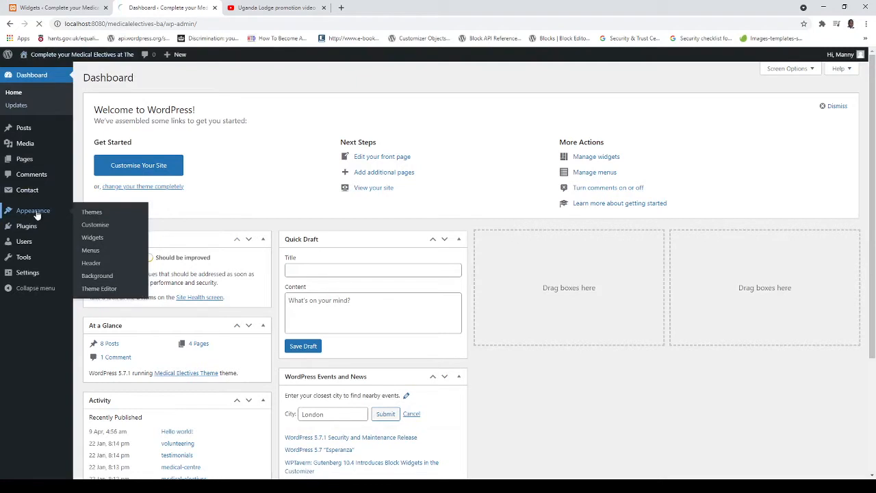
click(21, 221)
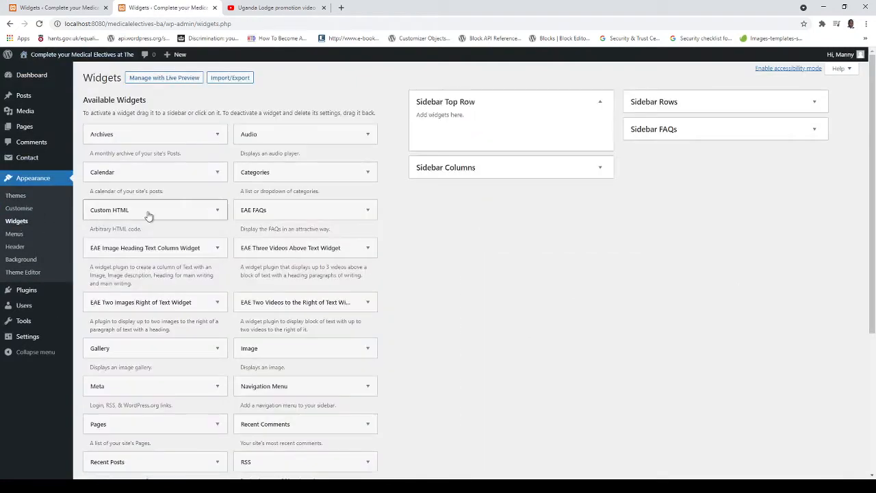
click(598, 168)
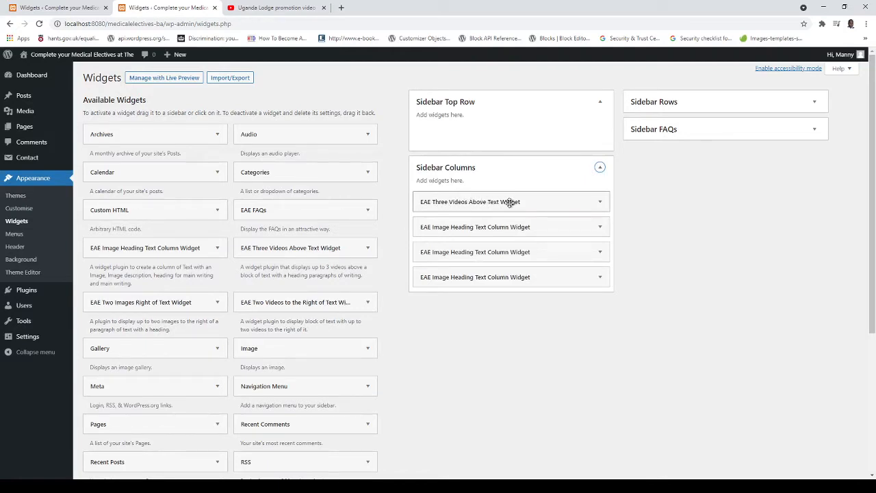
click(602, 202)
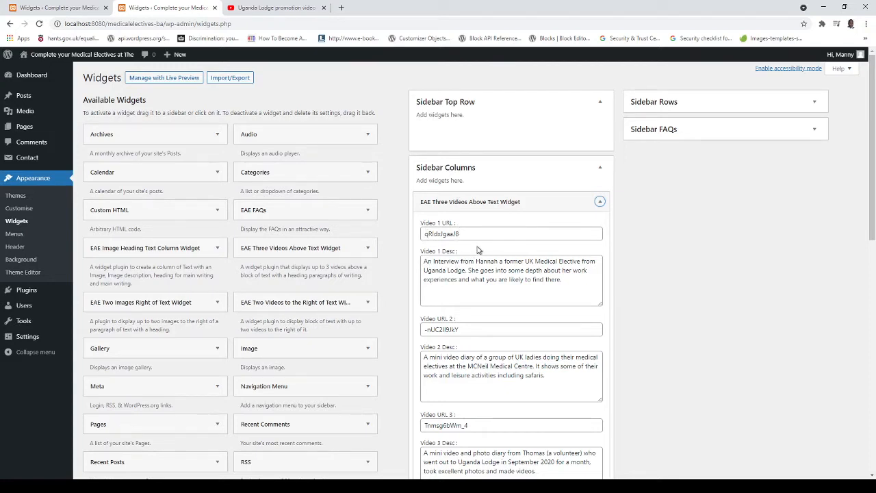
Step: Copy the video ID qRIdxJgaaJ8 from the YouTube video's address and enter it as the widget's Video 1 URL
click(284, 6)
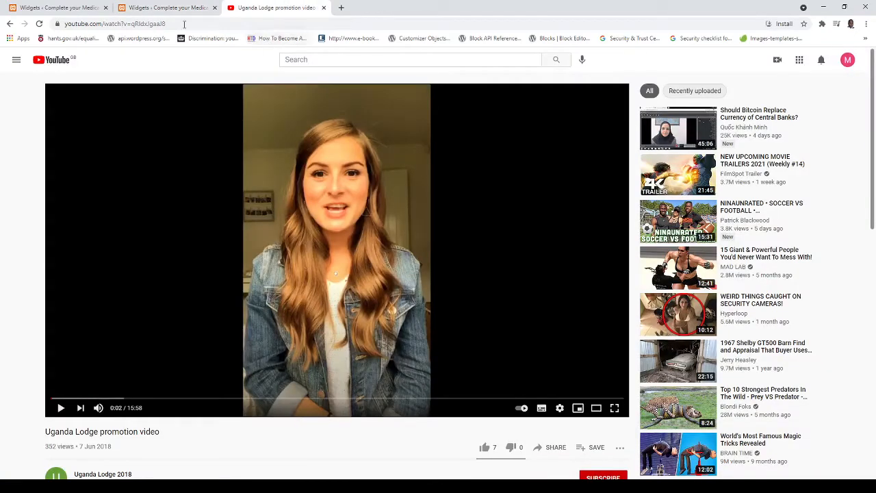
drag(168, 24, 132, 29)
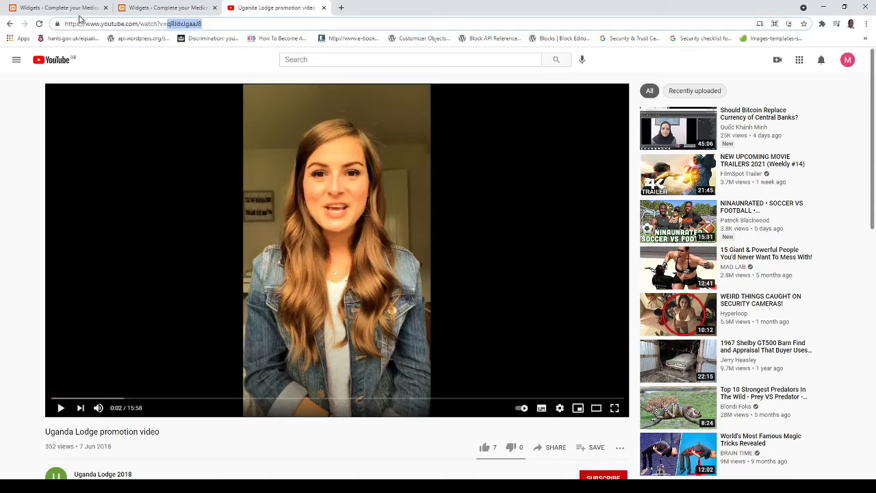
click(81, 8)
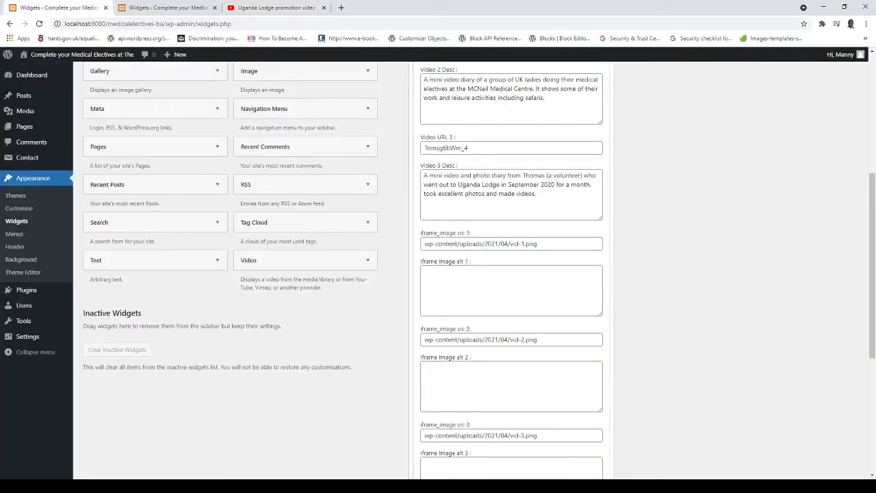
drag(867, 197, 865, 90)
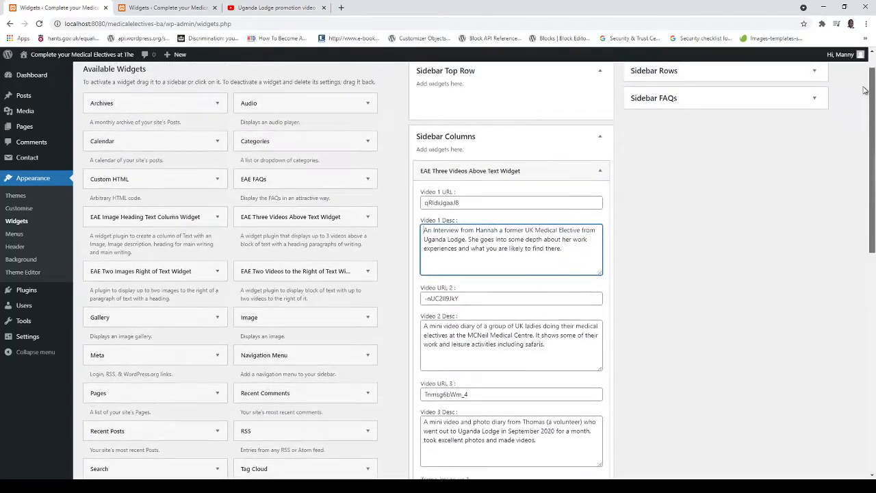
drag(464, 206, 365, 206)
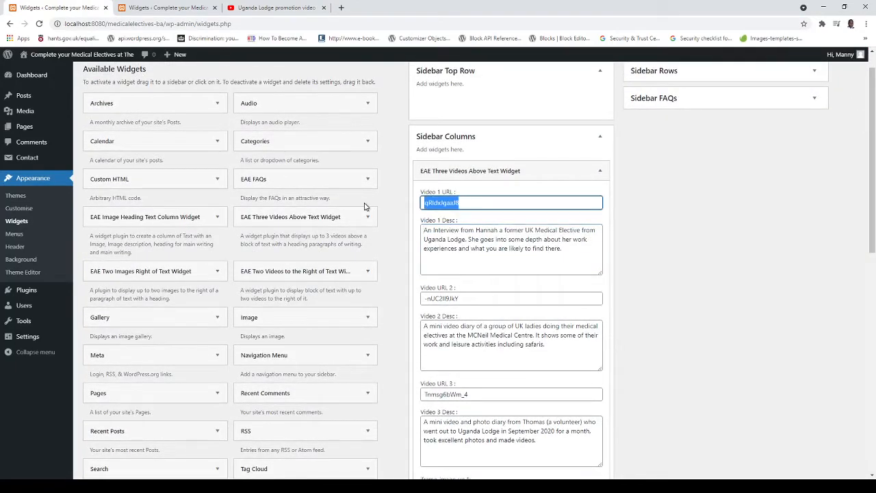
text(qRIdxJgaaJ8)
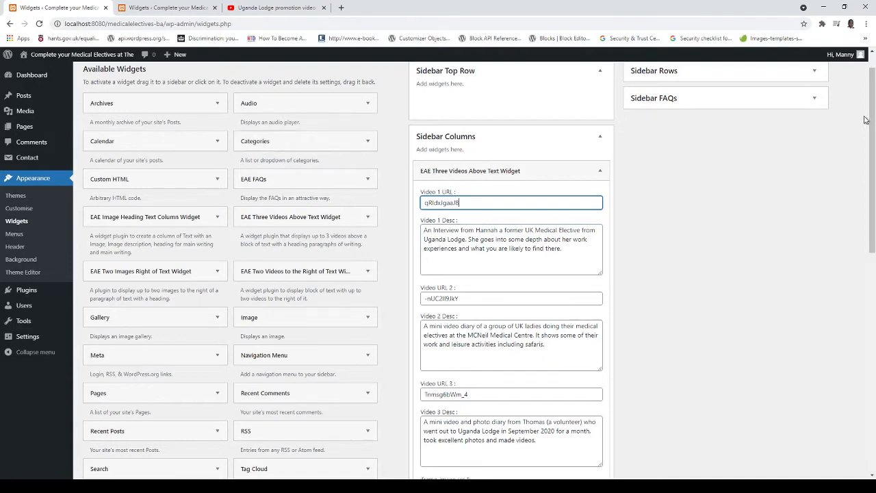
Step: Examine the widget's video description and iframe image source fields, focusing on the first image's path
drag(869, 111, 864, 253)
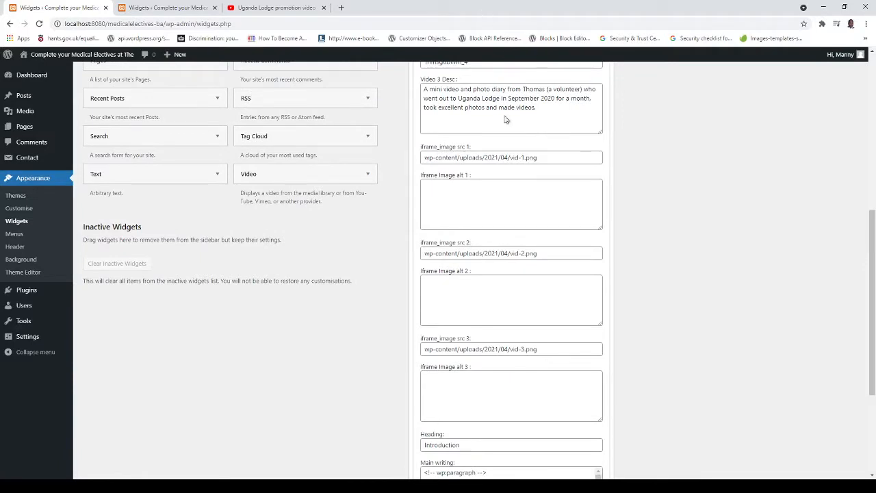
scroll(539, 159, up, 5)
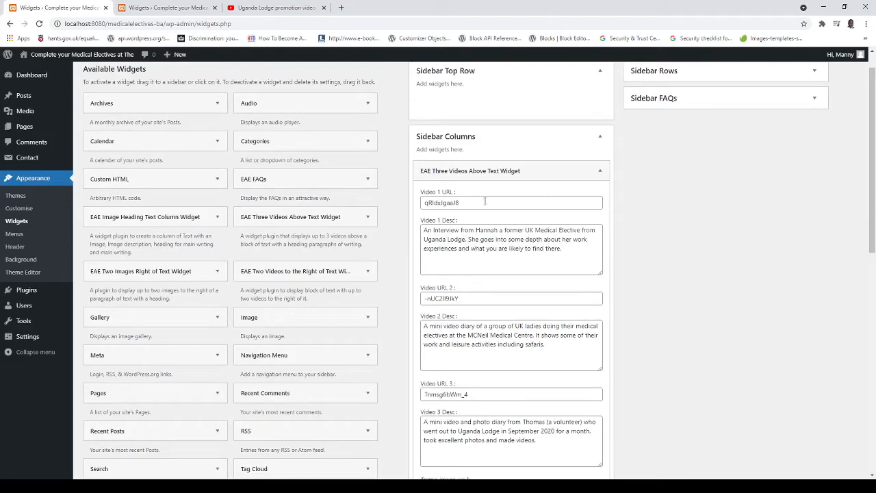
drag(871, 84, 862, 225)
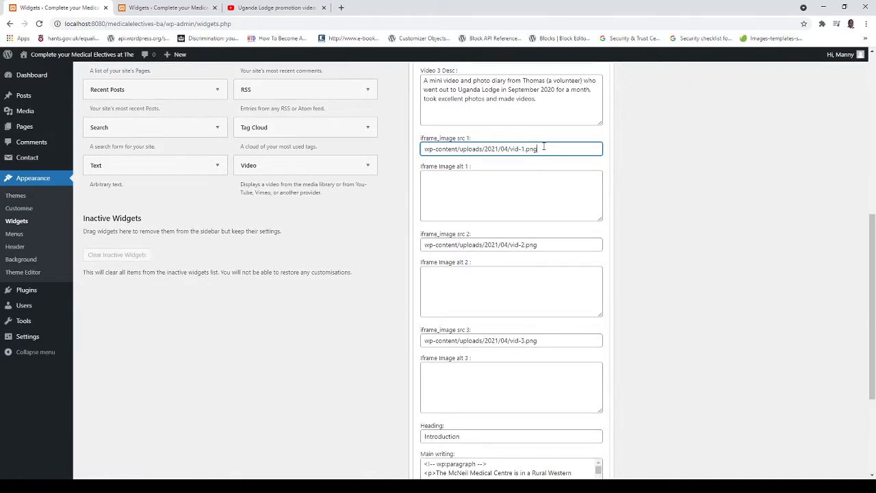
drag(544, 148, 417, 165)
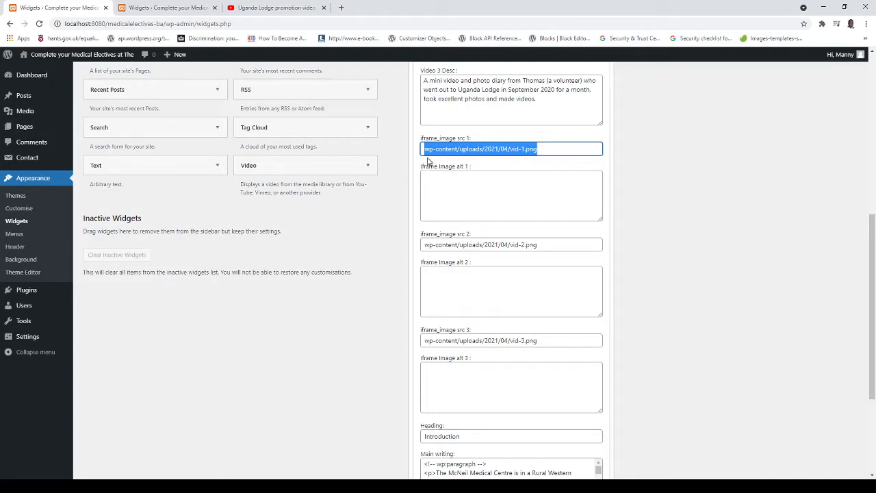
scroll(862, 271, up, 5)
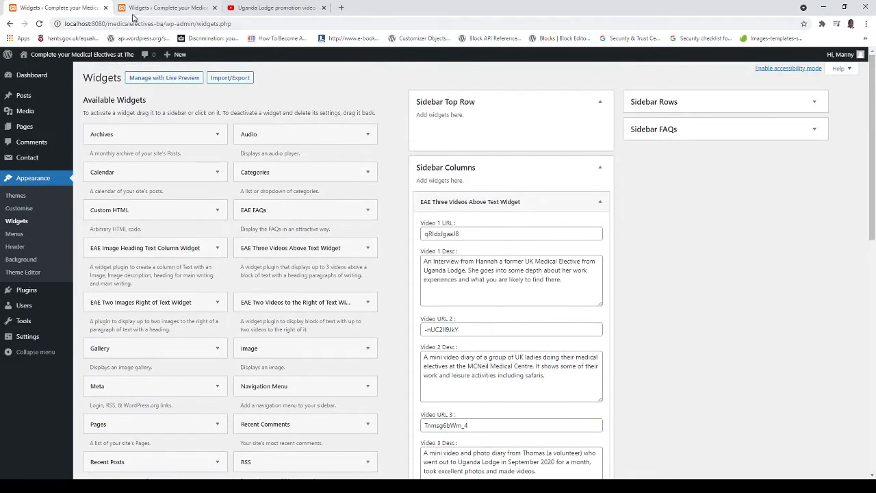
Step: Load the site's front page at localhost:8080/medicalelectives-ba in the second tab, go to its three videos and reload the page
click(164, 5)
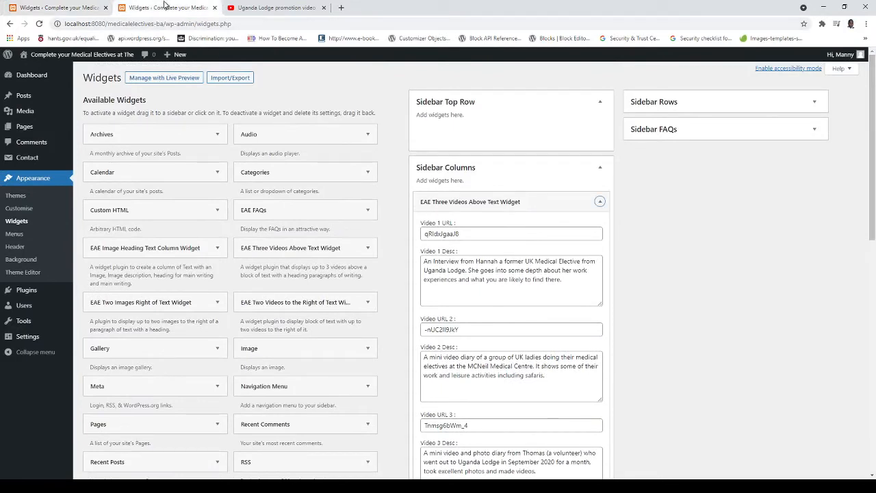
click(58, 10)
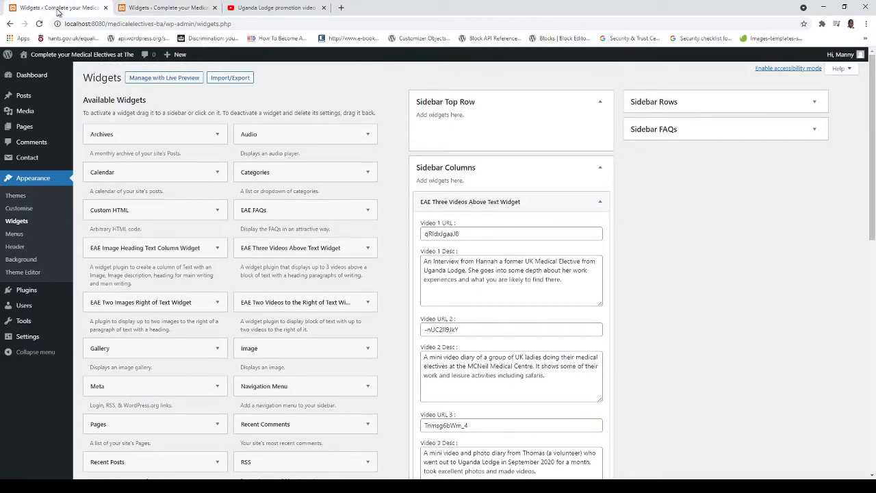
click(133, 8)
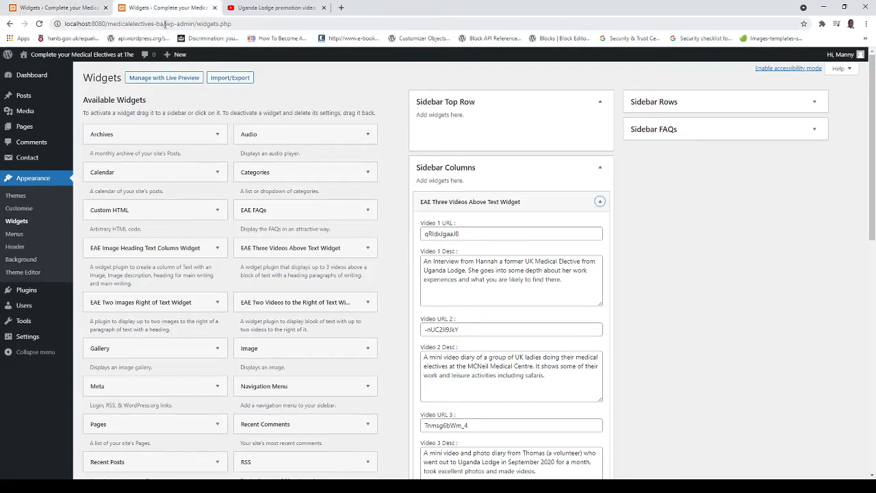
drag(165, 23, 232, 27)
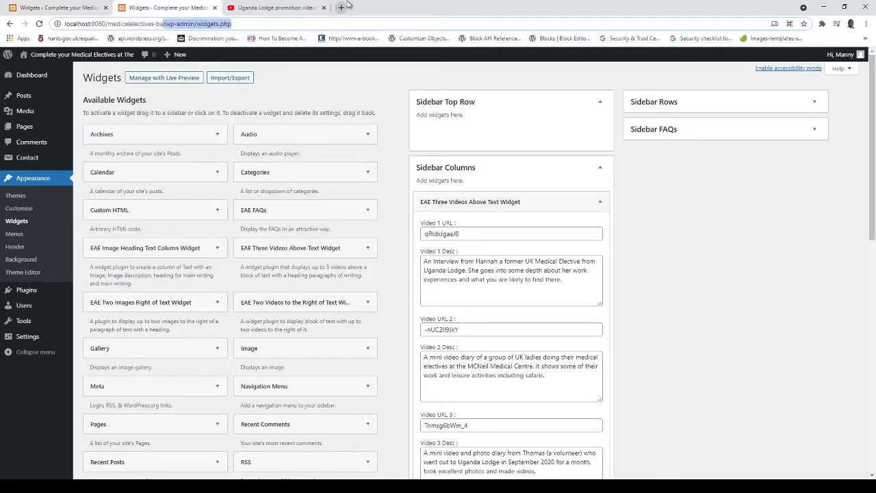
key(BackSpace)
key(Return)
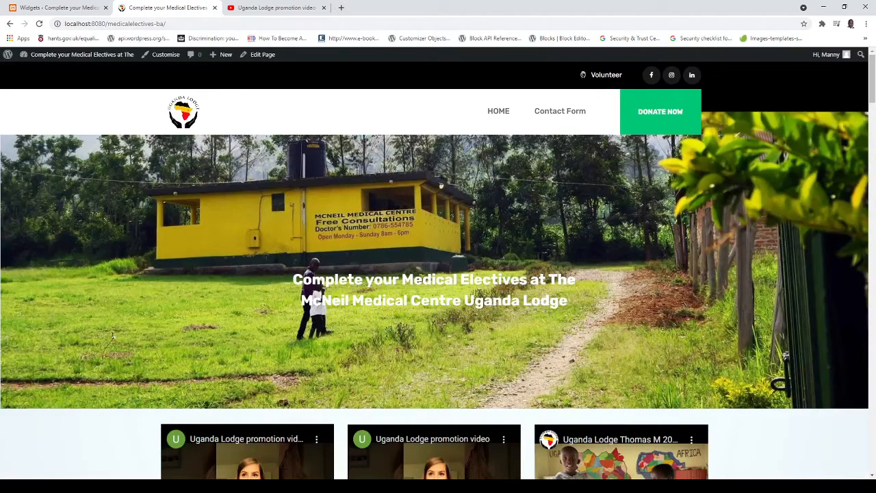
drag(872, 77, 868, 104)
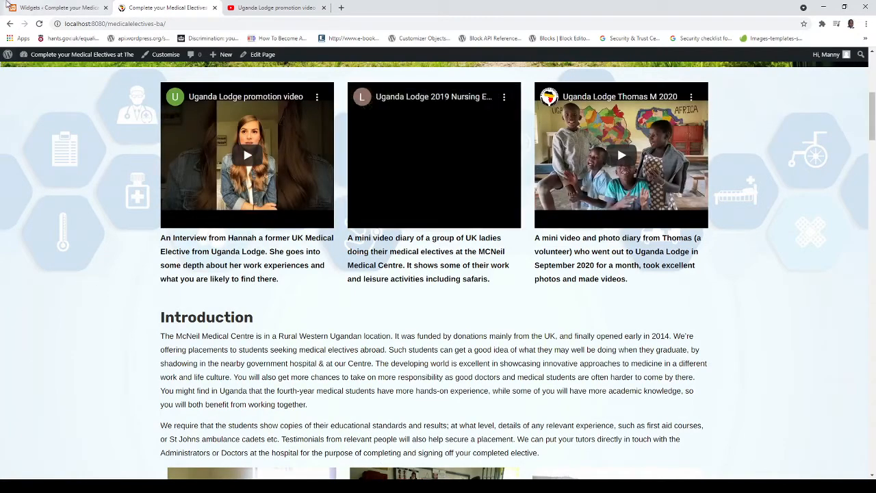
click(39, 24)
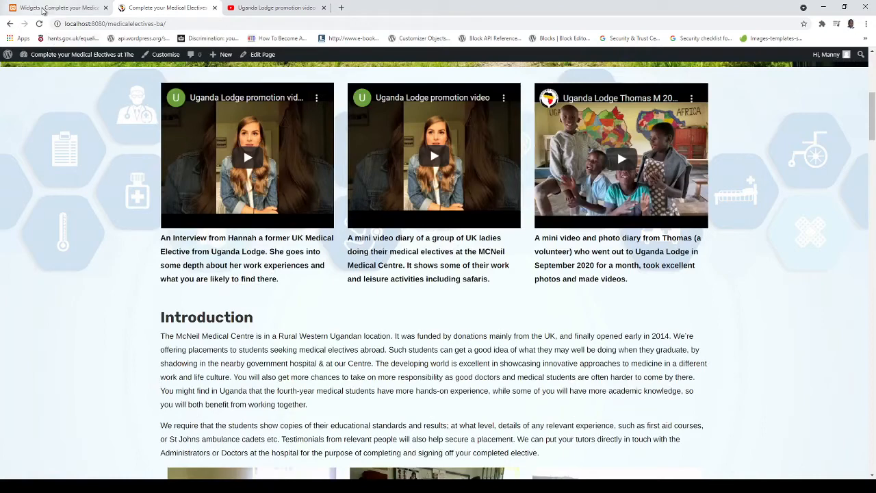
Step: Compare the video URLs and descriptions in the widget settings with the three videos on the front page
click(43, 9)
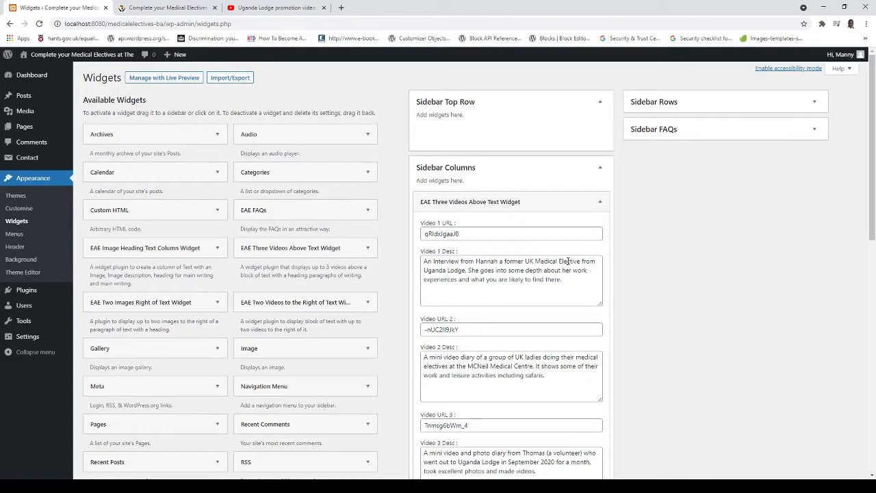
click(121, 6)
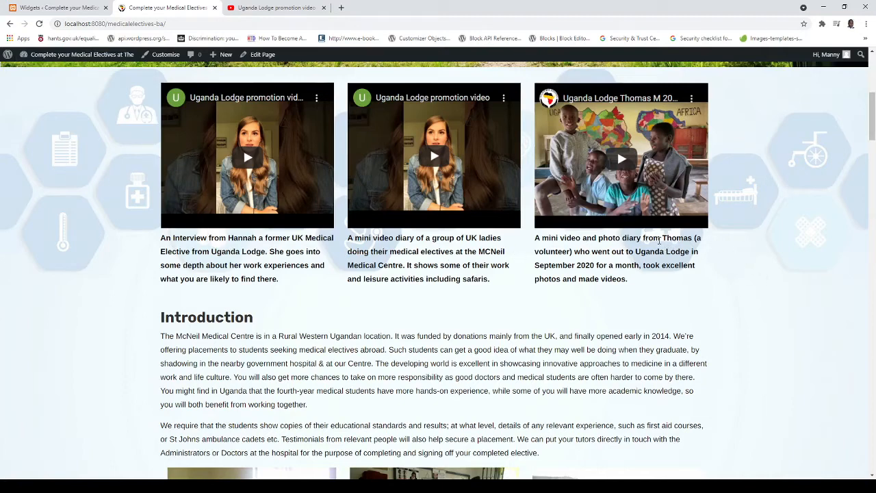
click(37, 7)
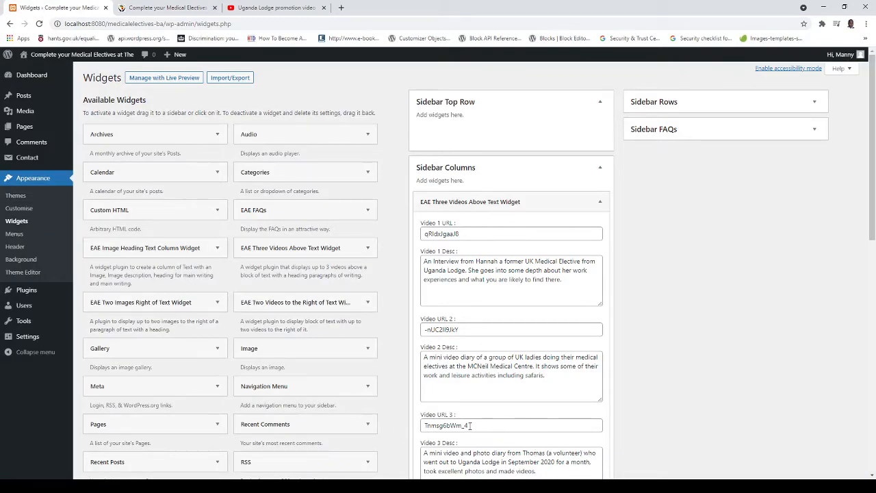
Step: Copy the widget's Video URL 3 ID, open it on YouTube in place of the current video's ID, and pause playback
drag(470, 426, 404, 431)
key(ctrl+c)
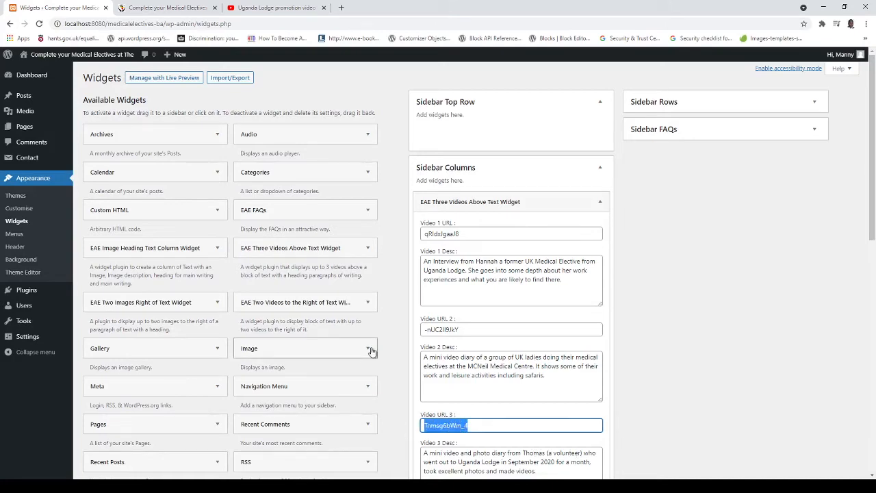
click(267, 8)
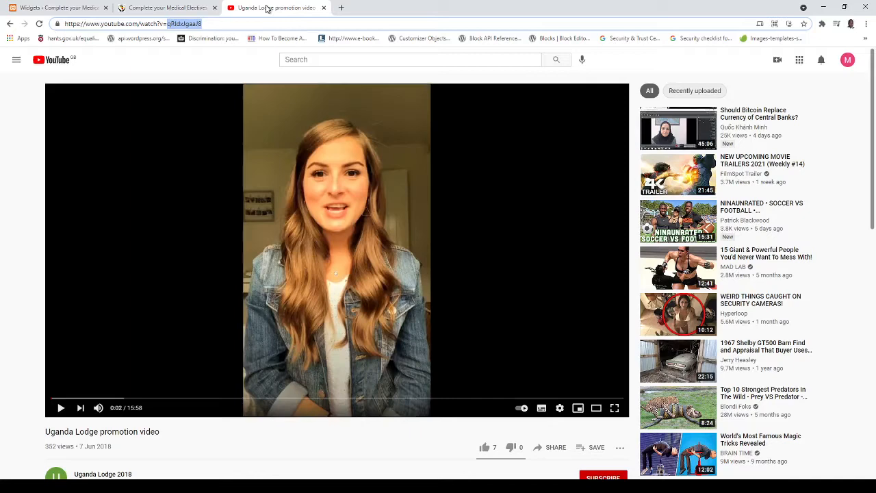
click(236, 28)
drag(218, 29, 167, 27)
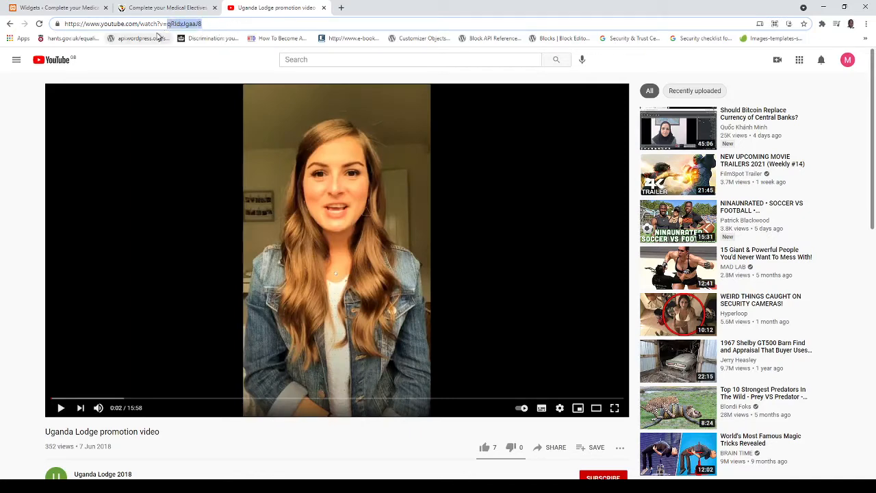
key(ctrl+v)
key(Return)
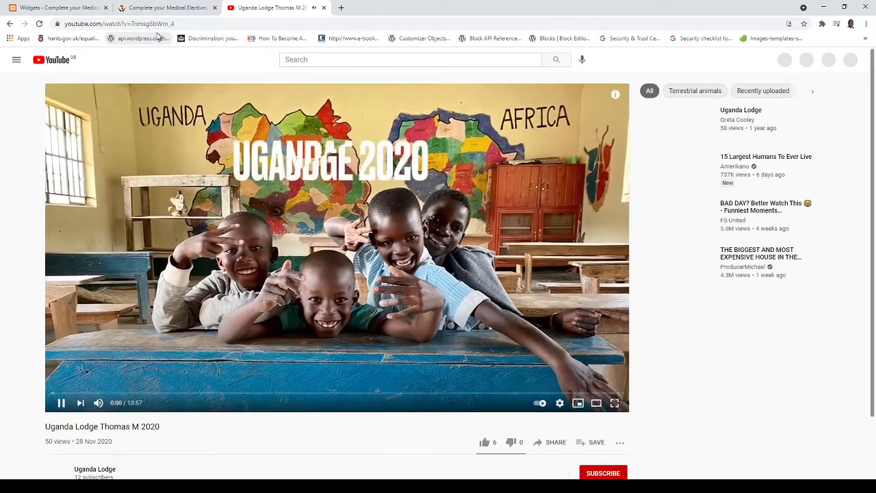
click(262, 226)
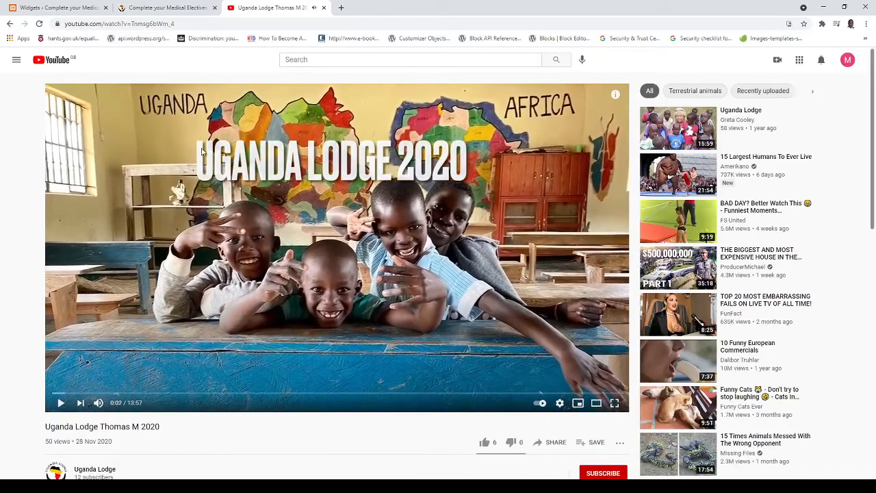
Step: Return to the widget settings and examine the iframe image source and alt text fields for the three videos
click(39, 4)
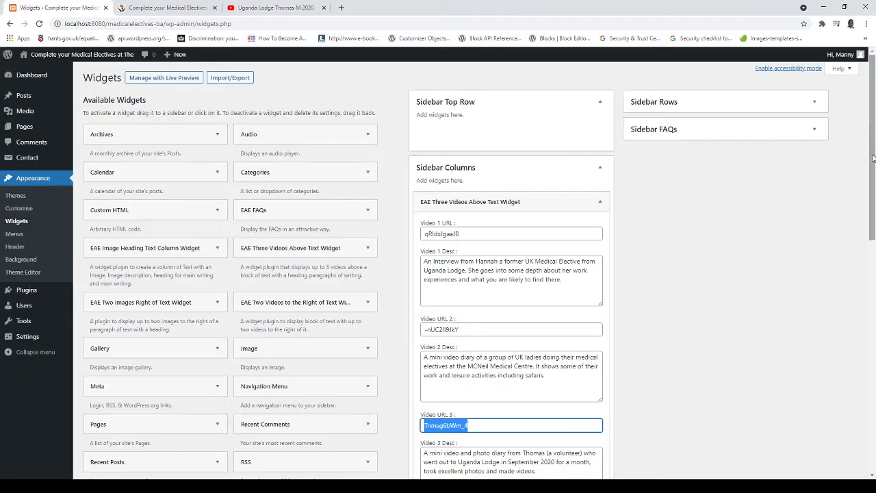
drag(873, 158, 868, 211)
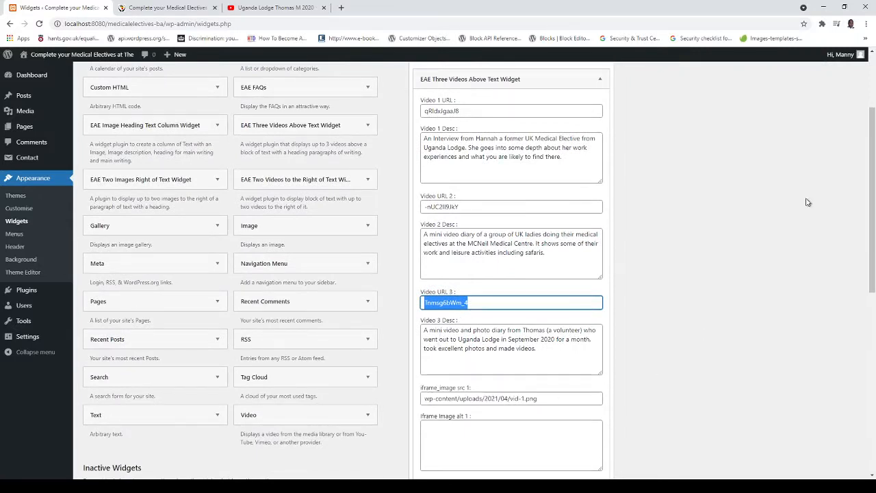
drag(870, 160, 863, 240)
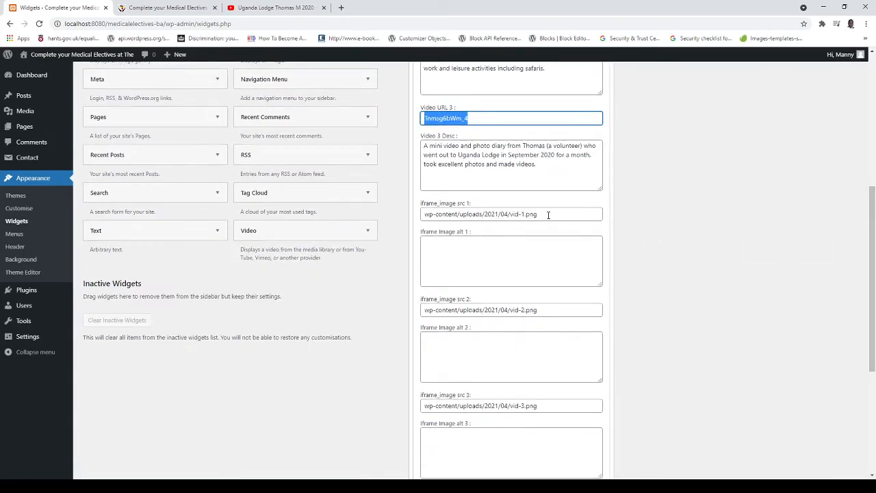
Step: Reload the Widgets page, reopen the EAE Three Videos Above Text Widget under Sidebar Columns, and go to its iframe image fields
drag(540, 214, 413, 217)
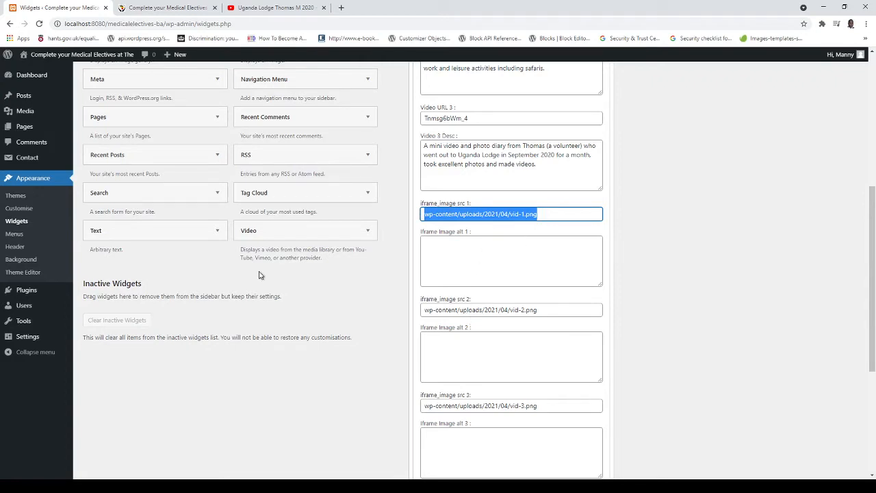
click(39, 24)
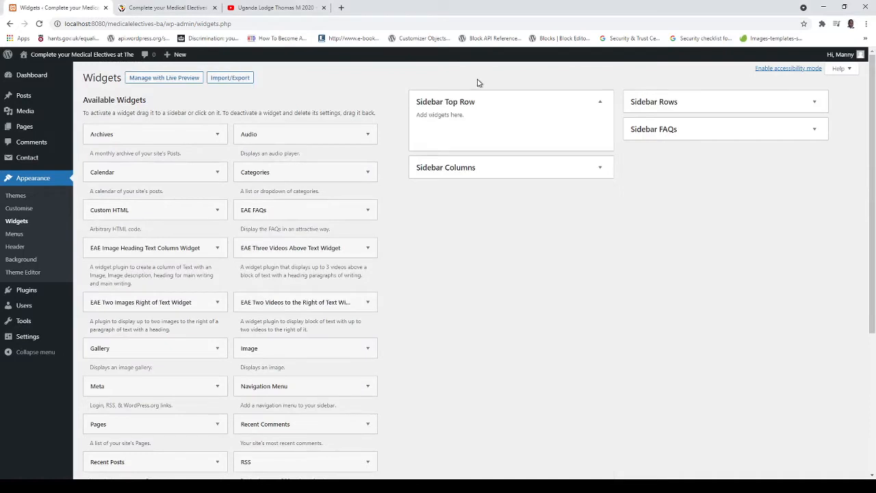
click(599, 168)
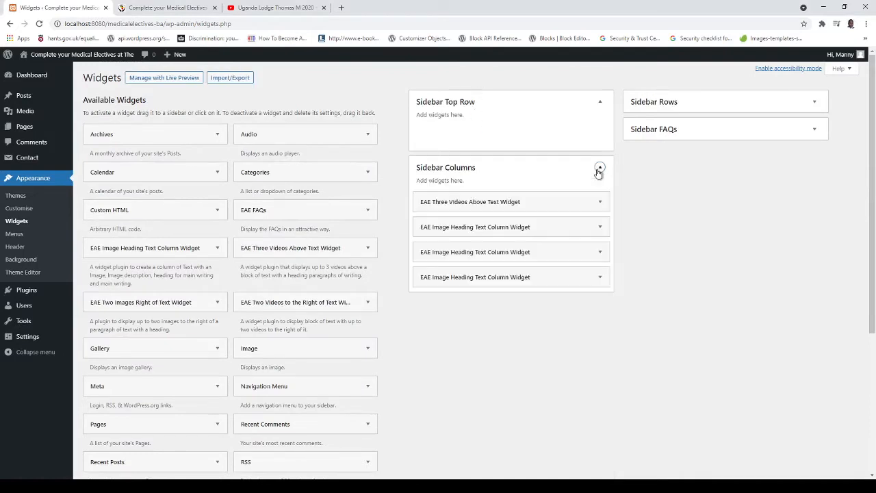
click(554, 204)
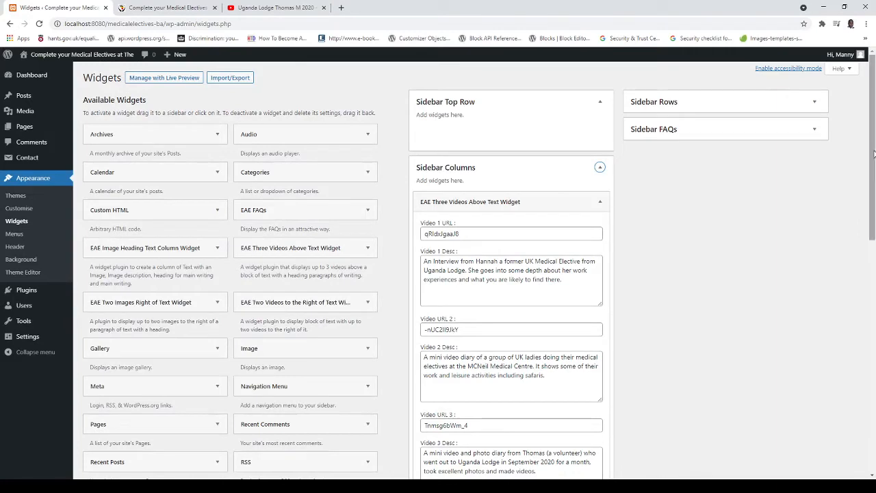
drag(866, 162, 868, 223)
scroll(844, 297, down, 3)
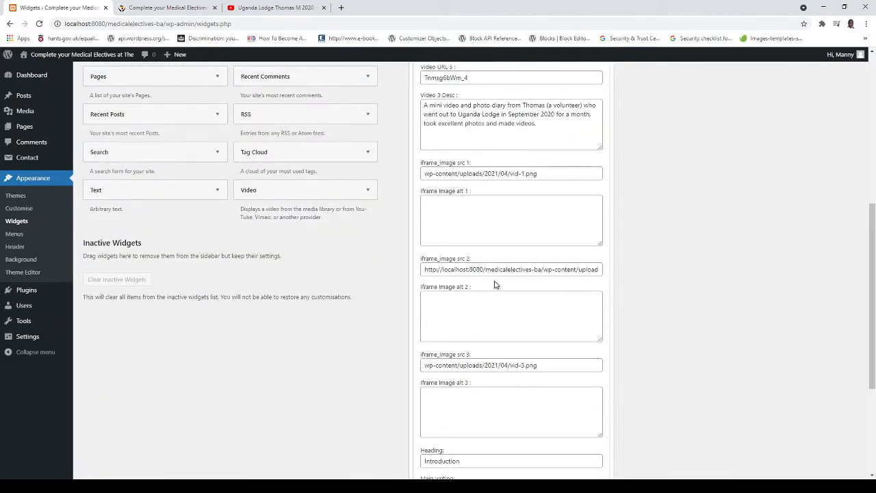
click(502, 269)
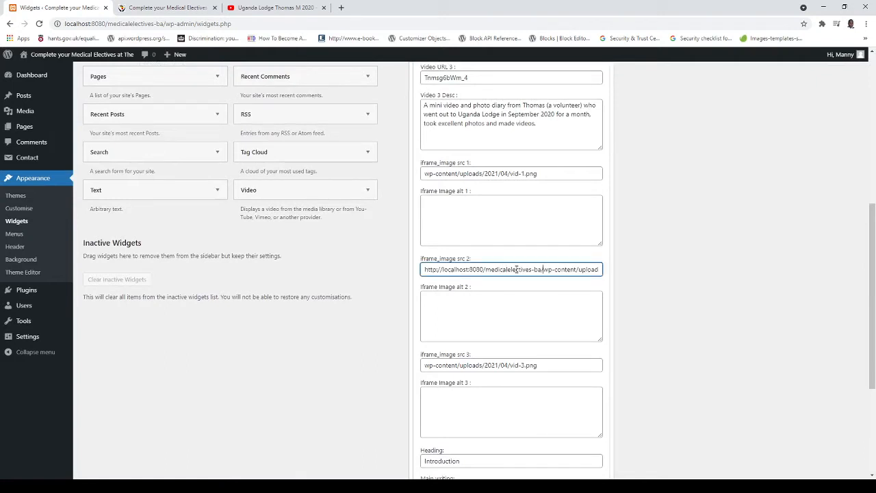
key(BackSpace)
key(BackSpace)
key(BackSpace)
key(BackSpace)
key(BackSpace)
key(BackSpace)
key(BackSpace)
key(BackSpace)
key(BackSpace)
key(BackSpace)
key(BackSpace)
key(BackSpace)
key(BackSpace)
key(BackSpace)
key(BackSpace)
key(BackSpace)
key(BackSpace)
key(BackSpace)
key(BackSpace)
key(BackSpace)
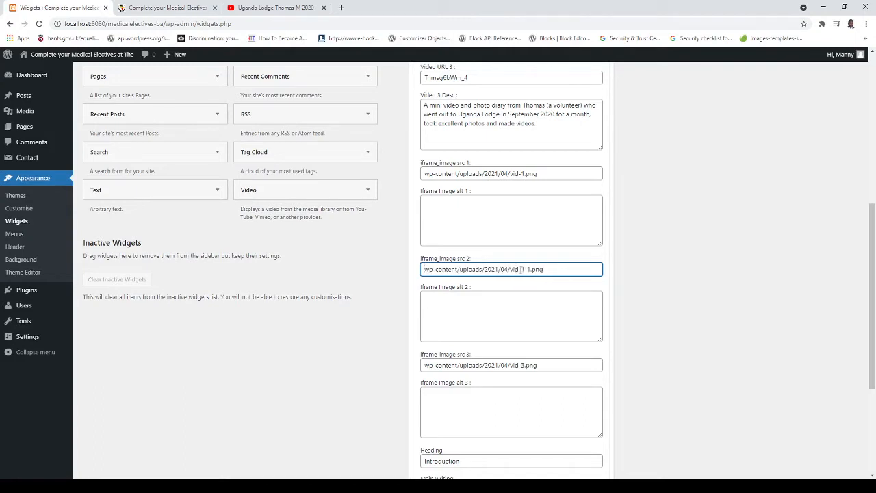
Step: Reload the front page to check the second video's image, and return to the widget settings
click(165, 8)
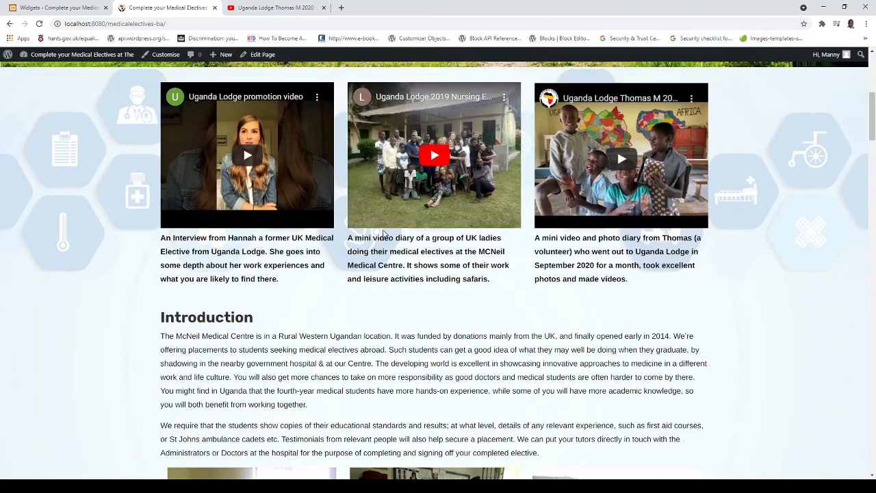
click(40, 24)
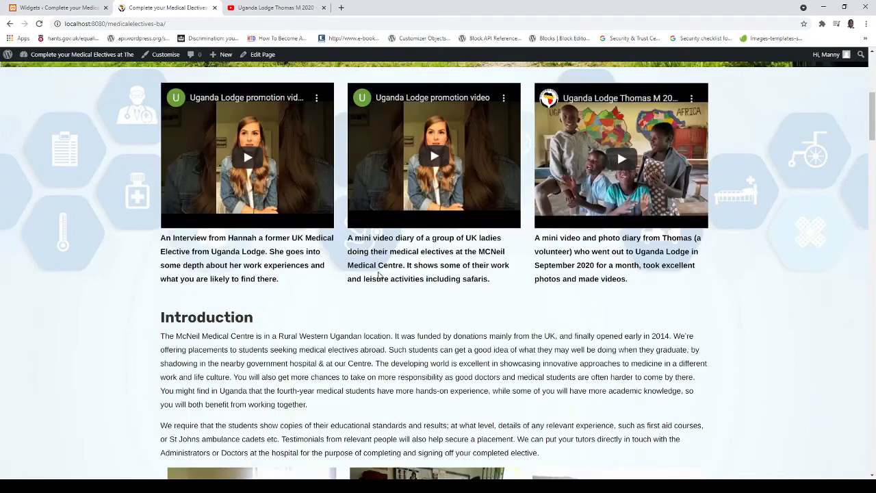
click(43, 6)
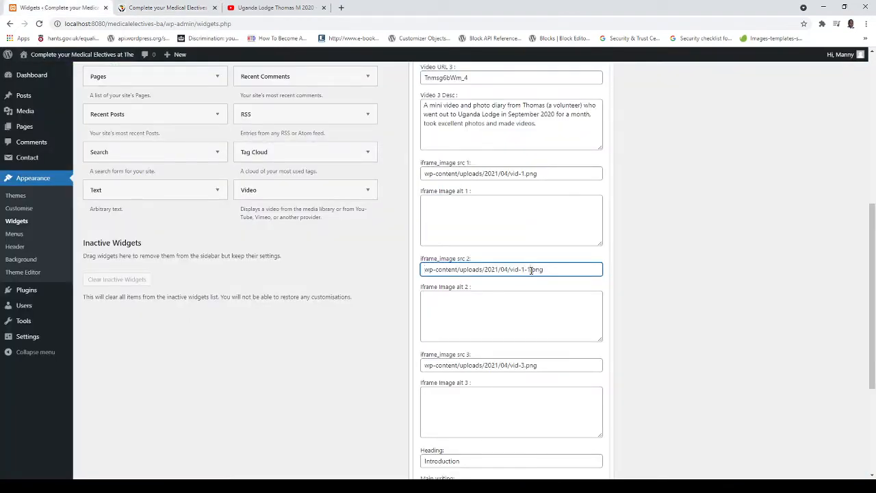
Step: Set iframe_image src 2 to wp-content/uploads/2021/04/vid-2.png and save the widget
key(BackSpace)
key(BackSpace)
key(BackSpace)
text(2)
drag(870, 218, 863, 316)
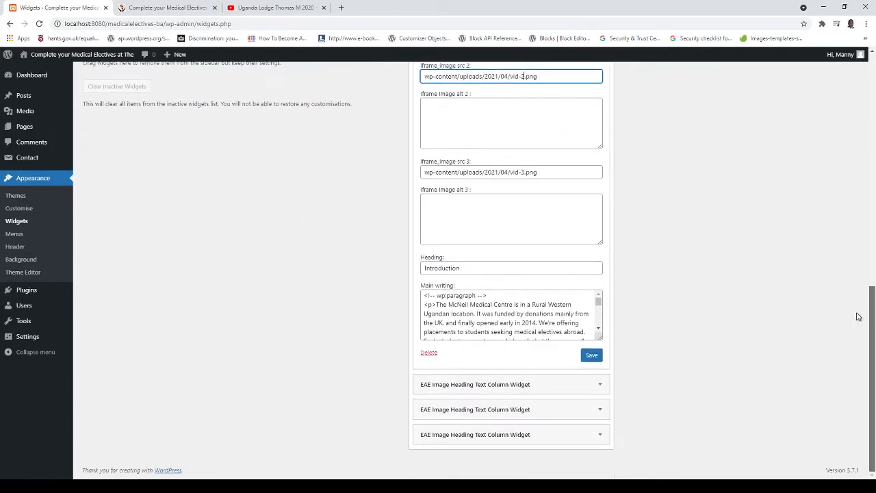
click(600, 354)
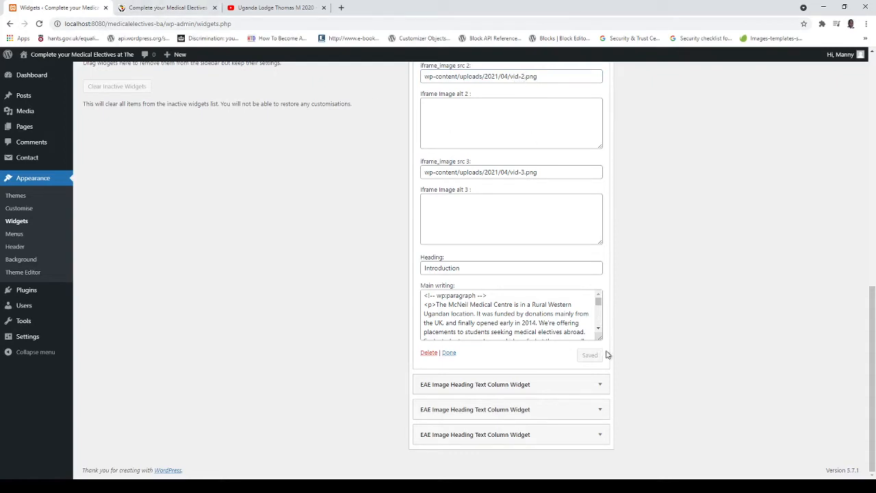
Step: Reload the front page and check the image of the second video above the Introduction
click(136, 10)
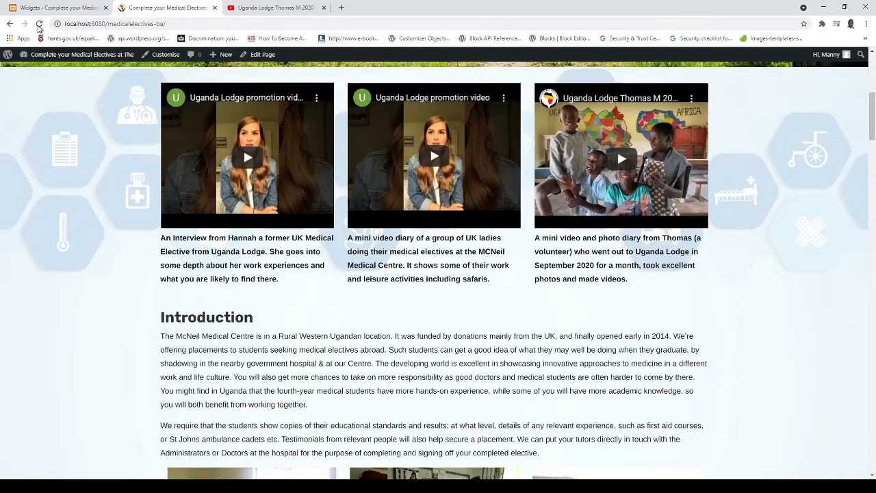
click(38, 25)
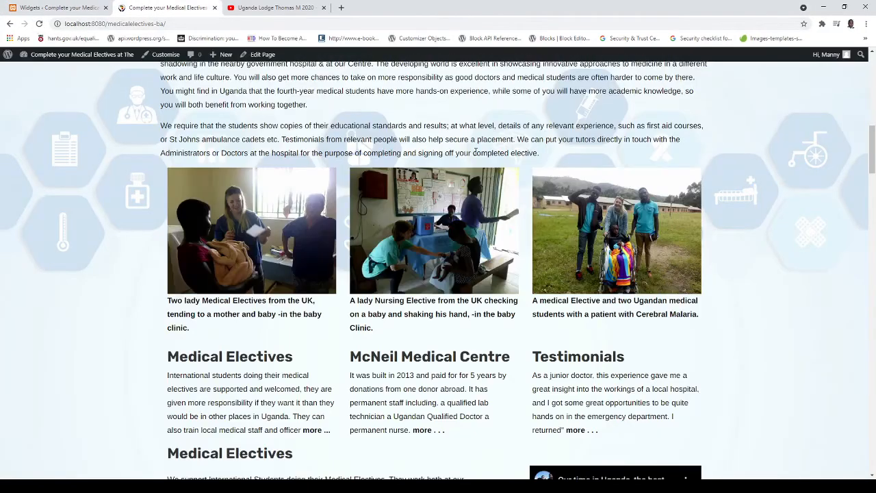
drag(871, 146, 873, 105)
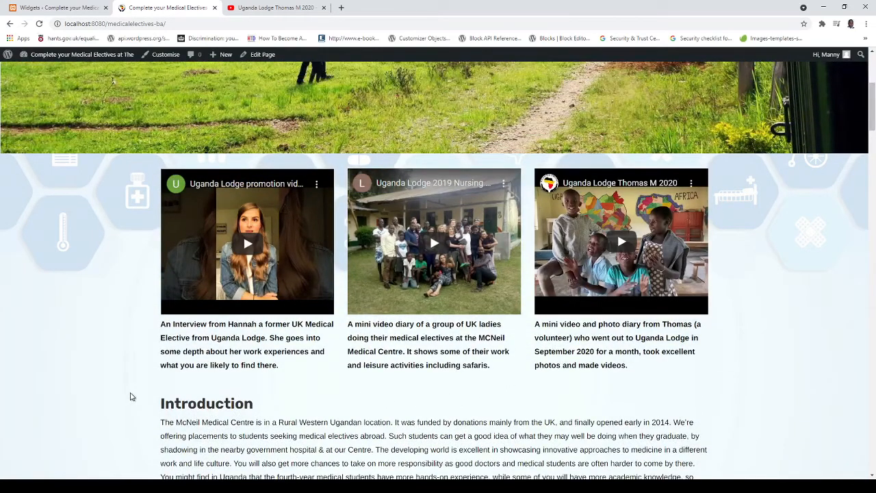
click(40, 23)
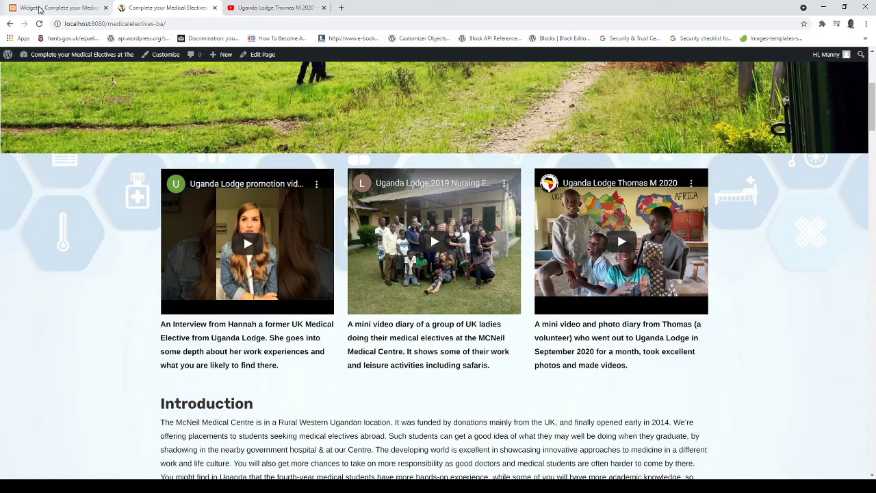
Step: Open the vid-3 image's attachment details in the Media Library and select its whole File URL
click(43, 8)
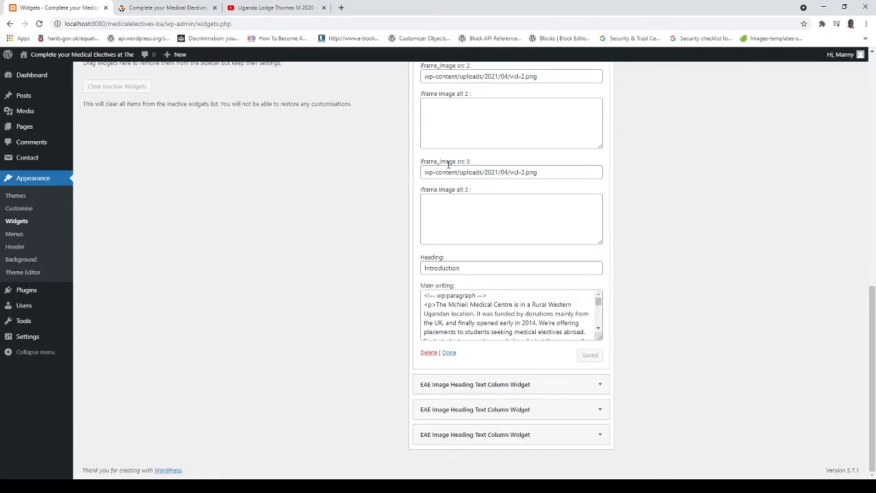
click(24, 114)
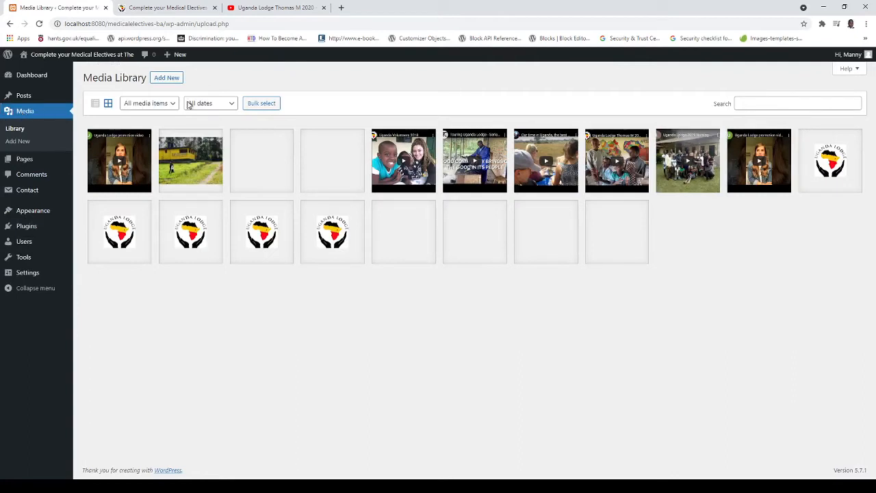
click(605, 146)
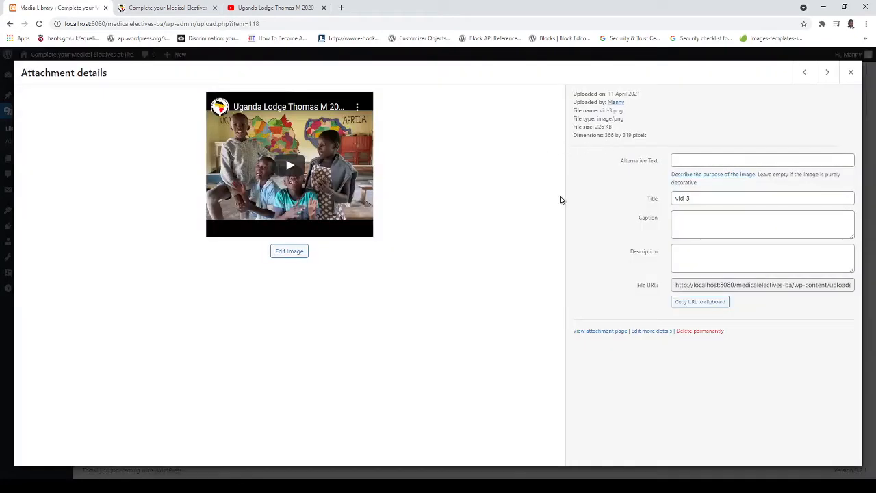
drag(673, 287, 853, 285)
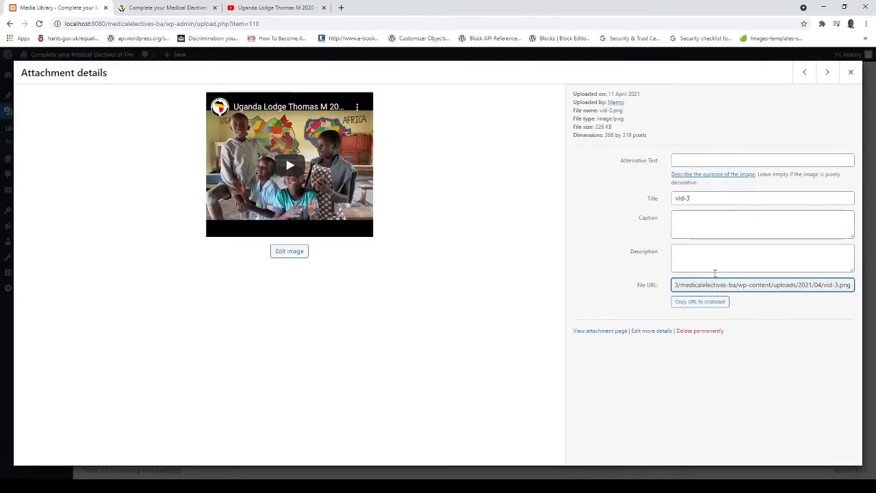
key(ctrl+a)
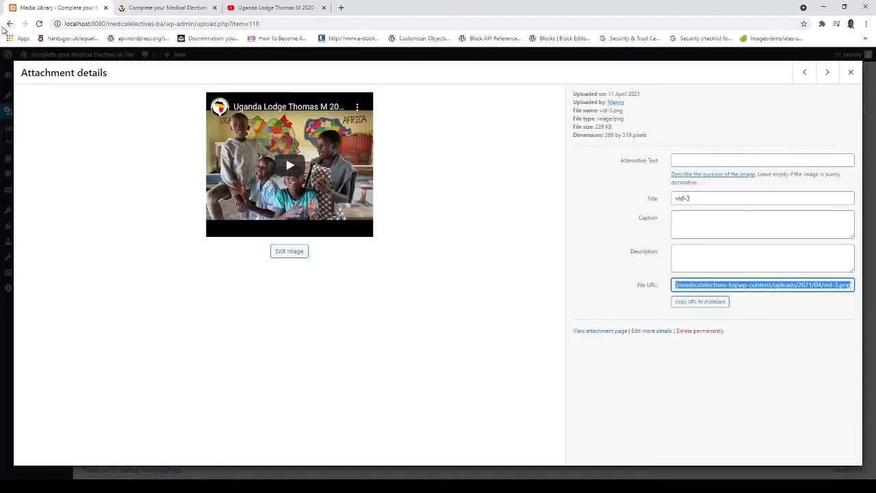
Step: Go back to a freshly loaded Media Library, reopen the vid-3 image's details and select its full File URL again
click(10, 23)
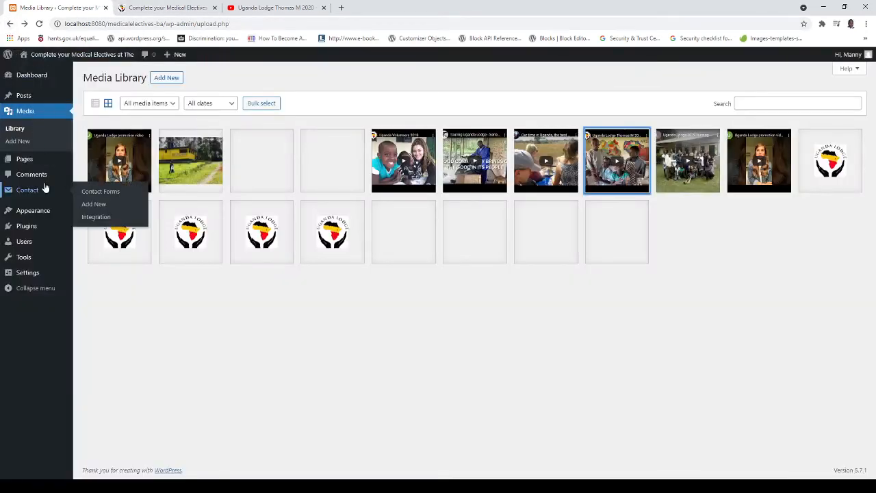
click(21, 130)
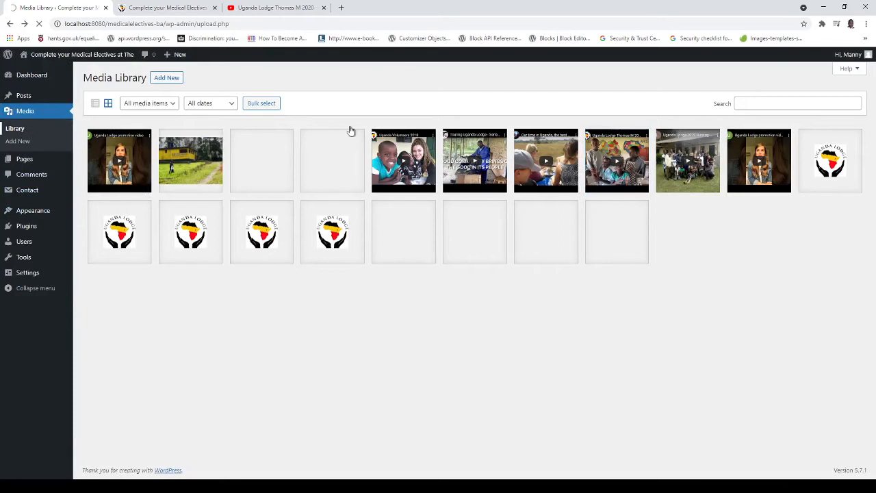
click(625, 149)
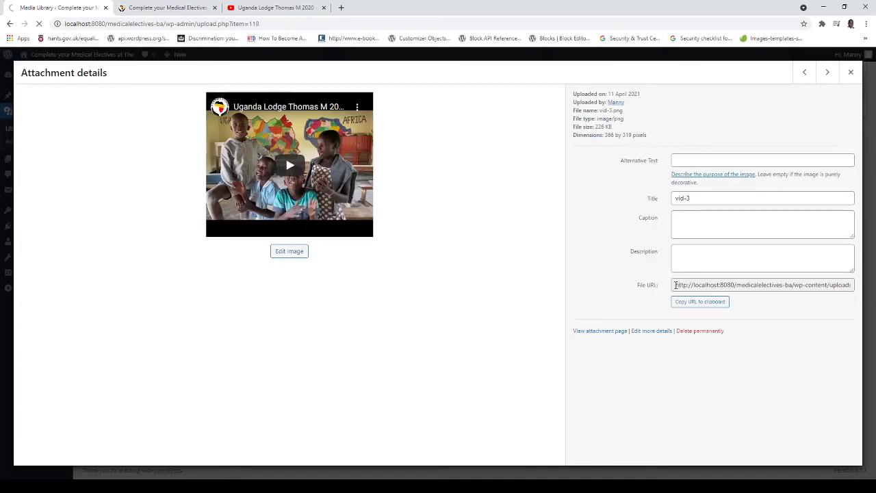
click(675, 285)
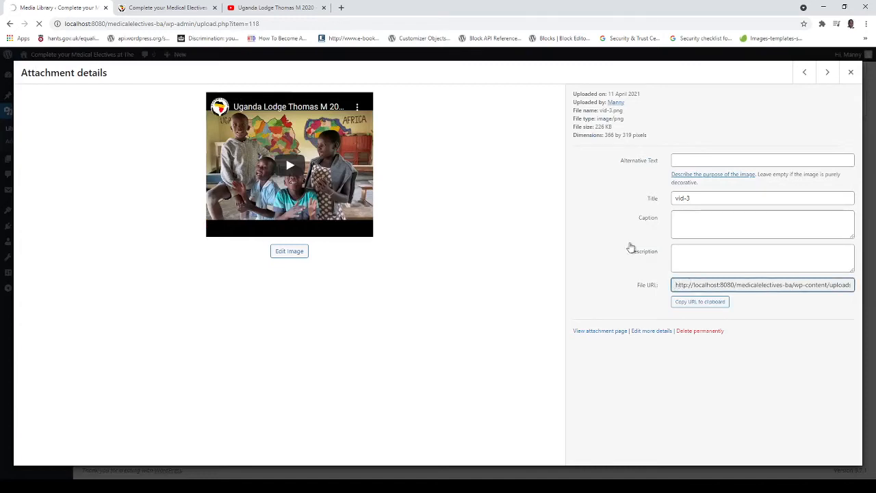
key(ctrl+a)
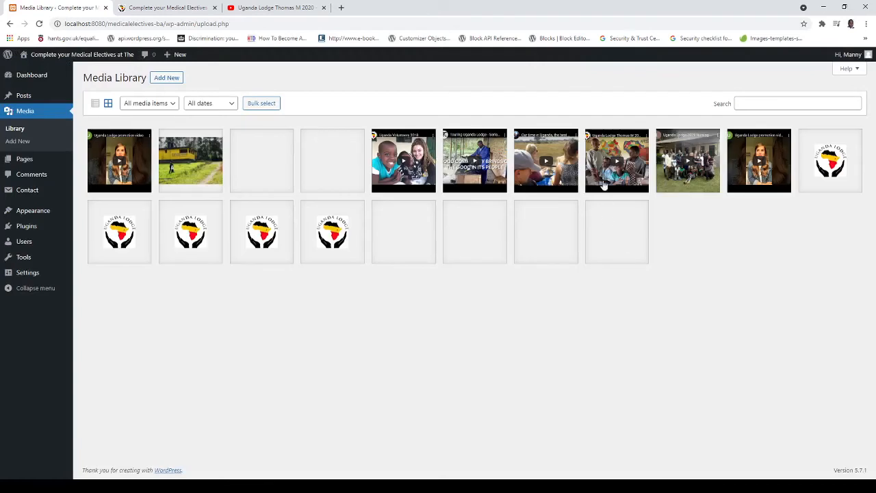
click(606, 150)
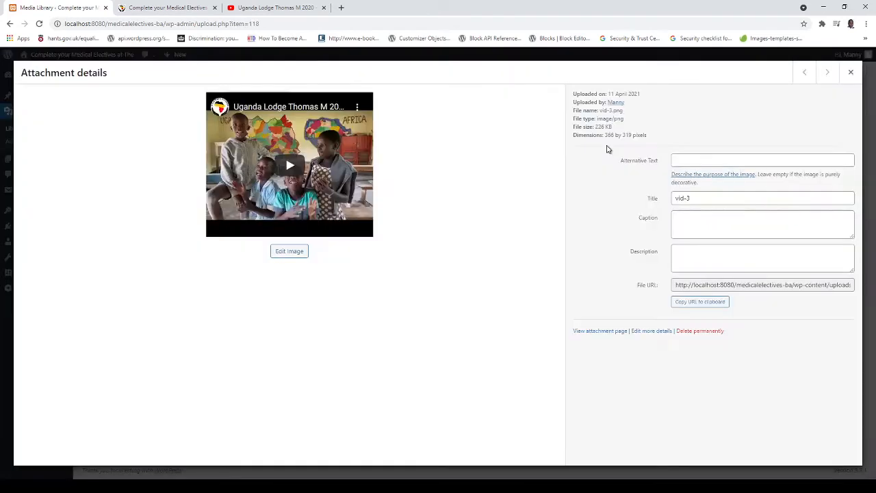
double_click(694, 286)
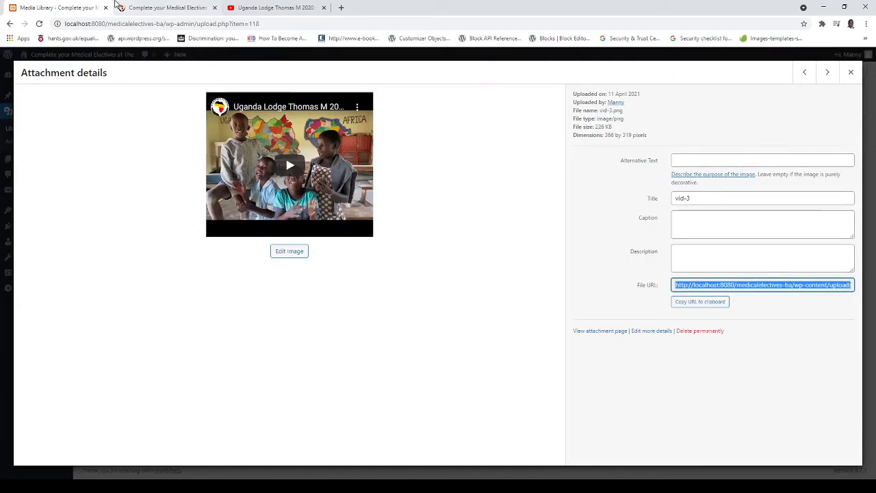
Step: Leave the Media Library for the Widgets page and expand the EAE Three Videos Above Text Widget in Sidebar Columns
click(135, 7)
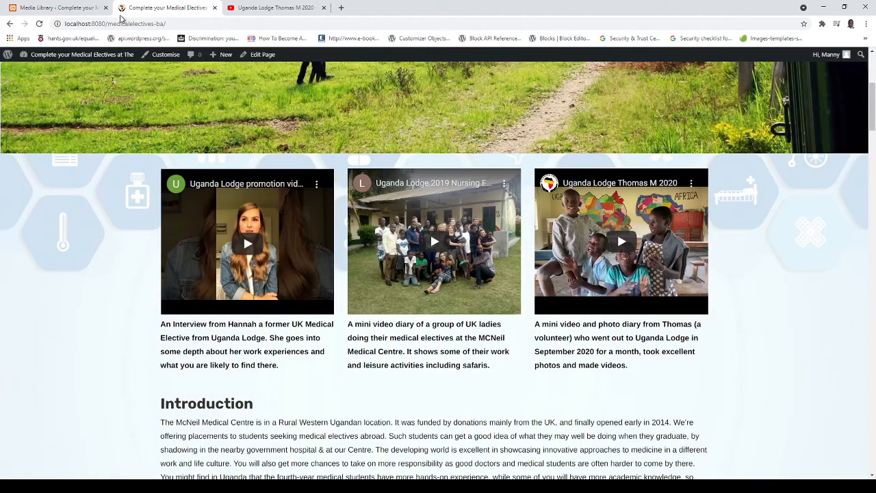
click(43, 11)
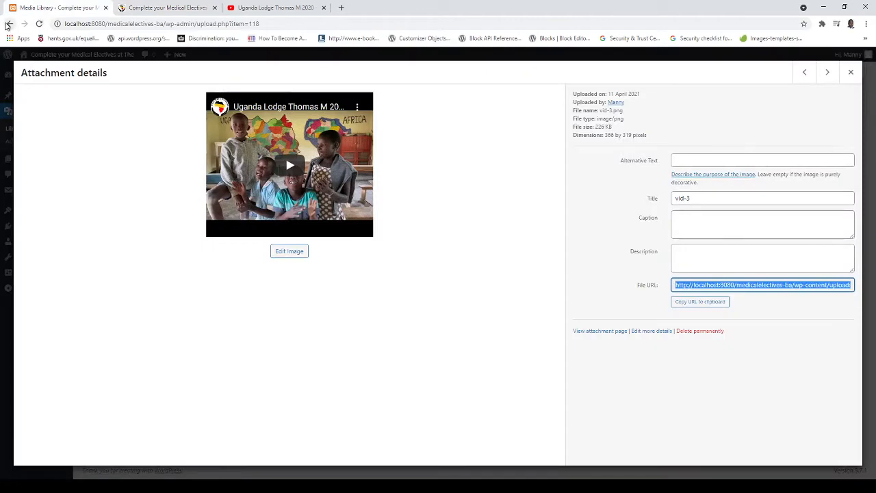
click(8, 24)
click(9, 24)
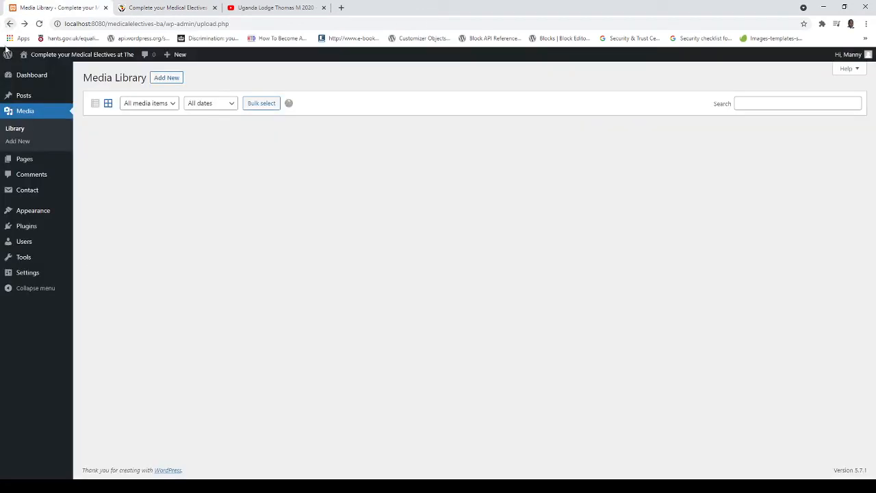
click(40, 215)
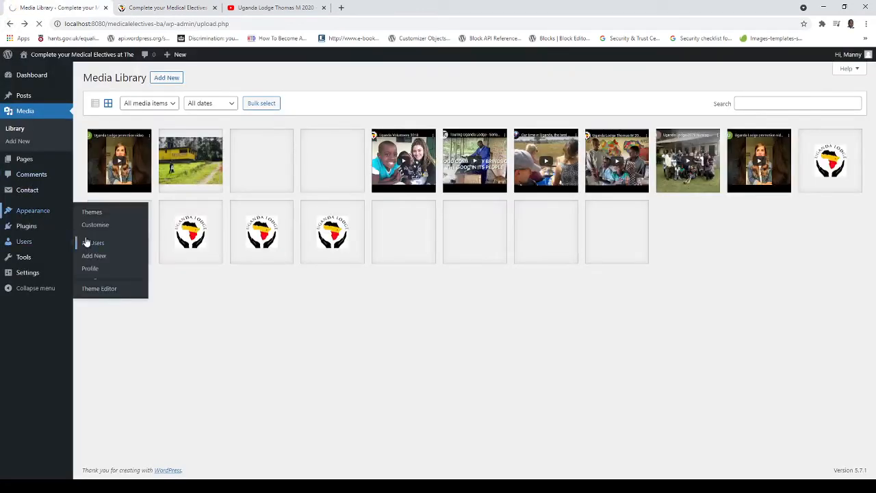
click(20, 224)
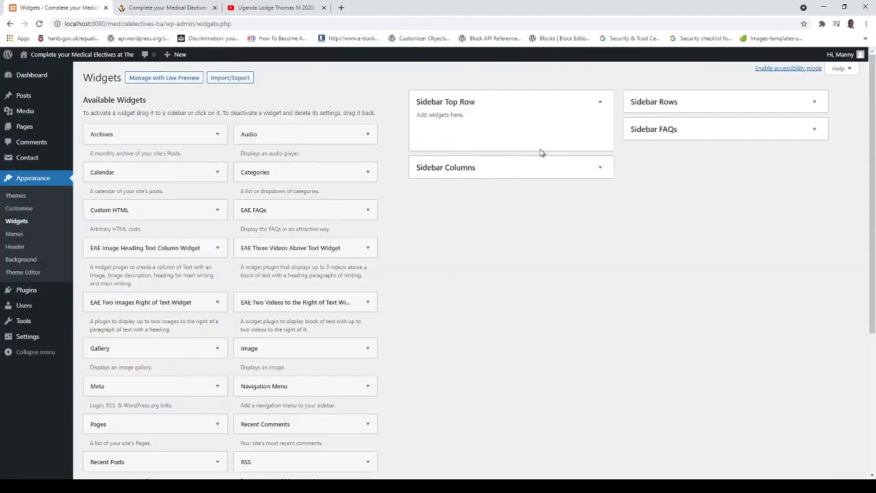
click(597, 167)
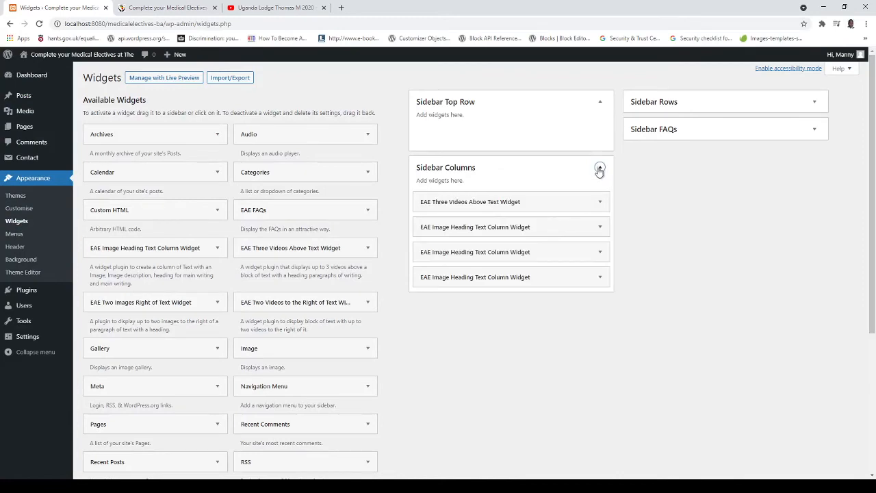
click(551, 209)
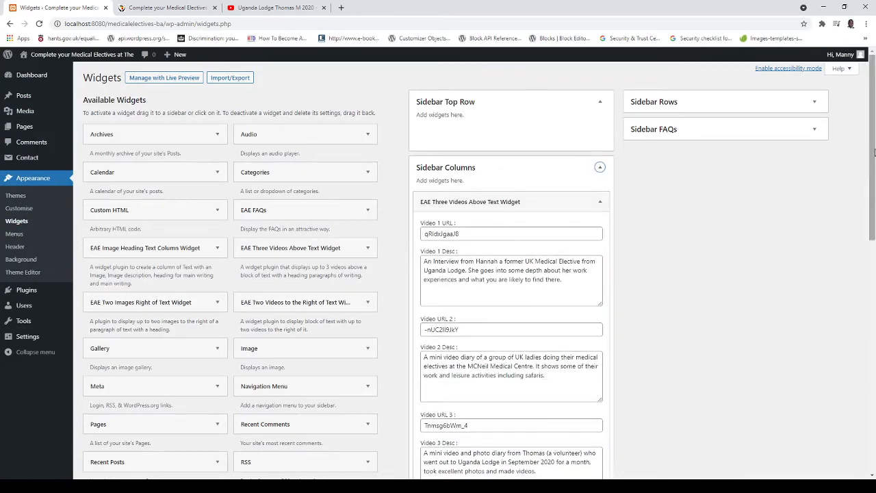
Step: Replace the path in iframe_image src 3 with the copied full File URL of vid-3.png and save the widget
drag(873, 152, 848, 299)
drag(548, 367, 398, 358)
key(ctrl+v)
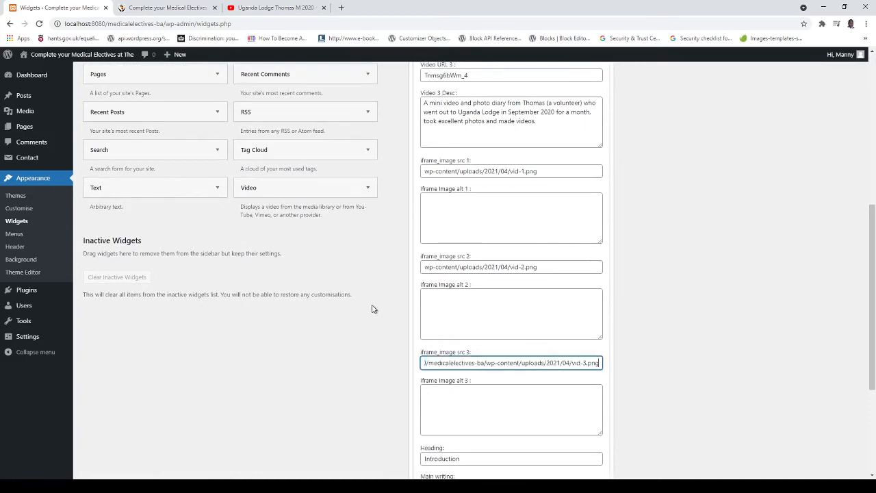
key(ctrl+z)
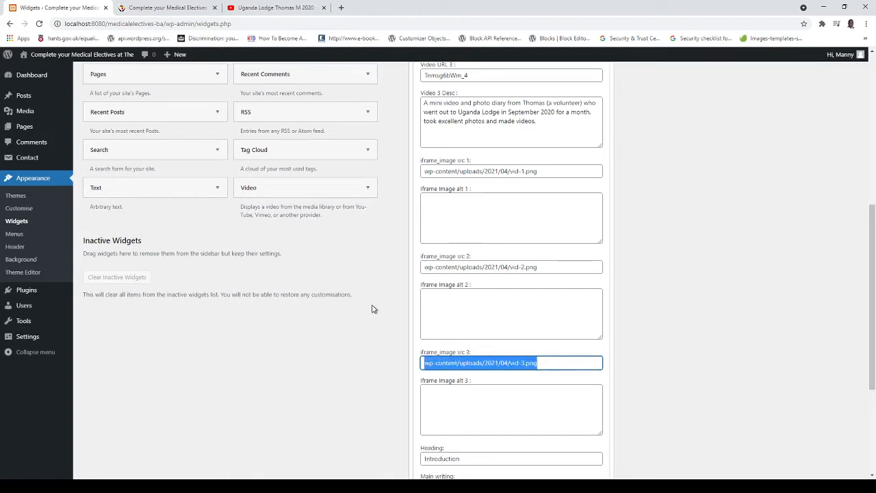
key(ctrl+v)
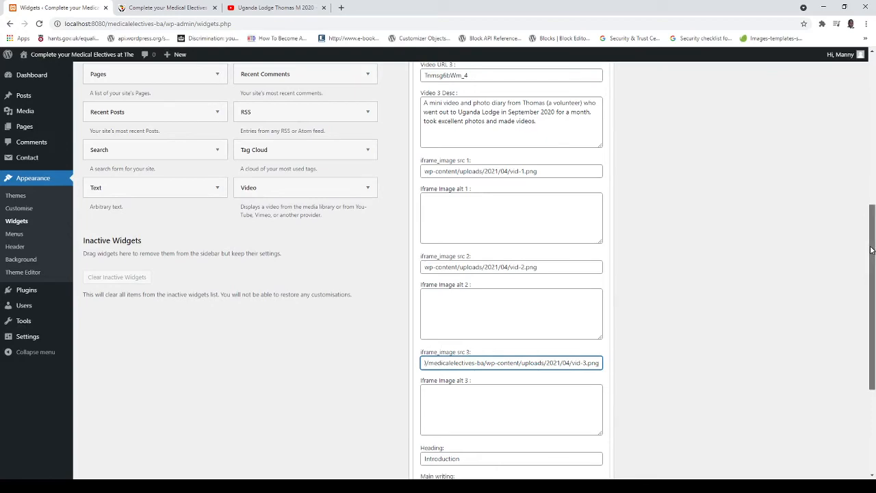
drag(872, 253, 854, 365)
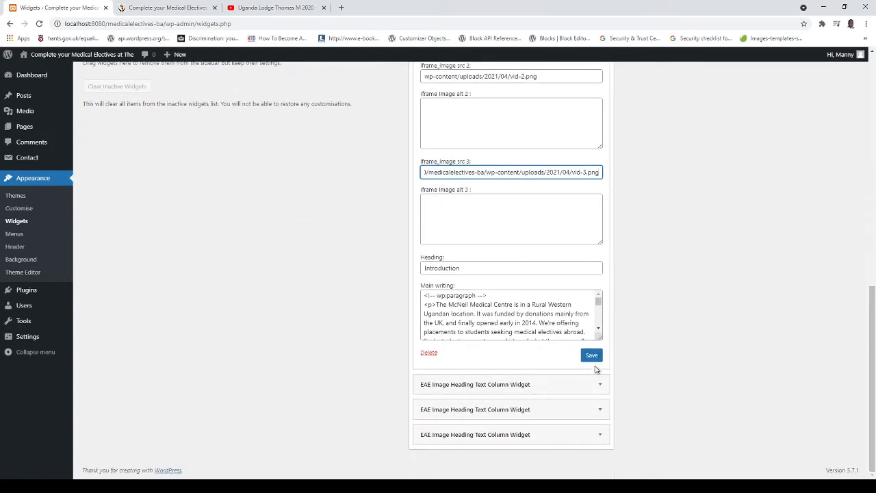
click(592, 355)
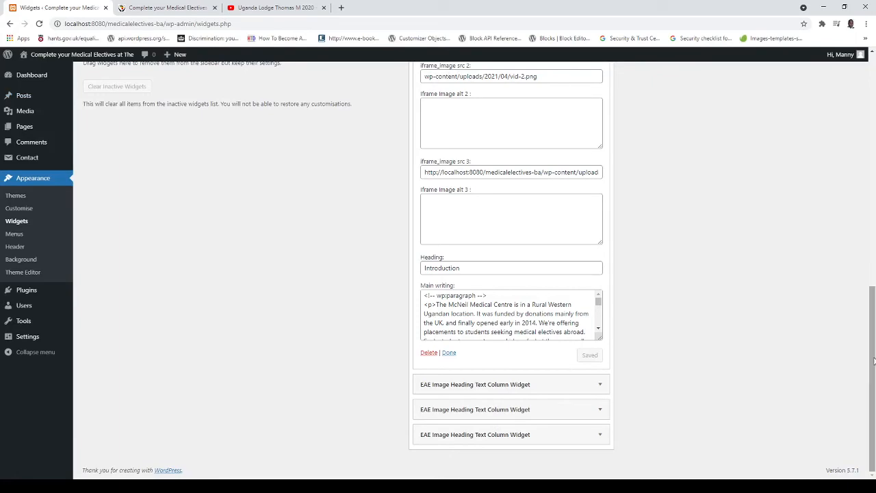
Step: Review the widget's video and image fields and read the iframe_image src 3 URL through to its end
drag(872, 361, 871, 141)
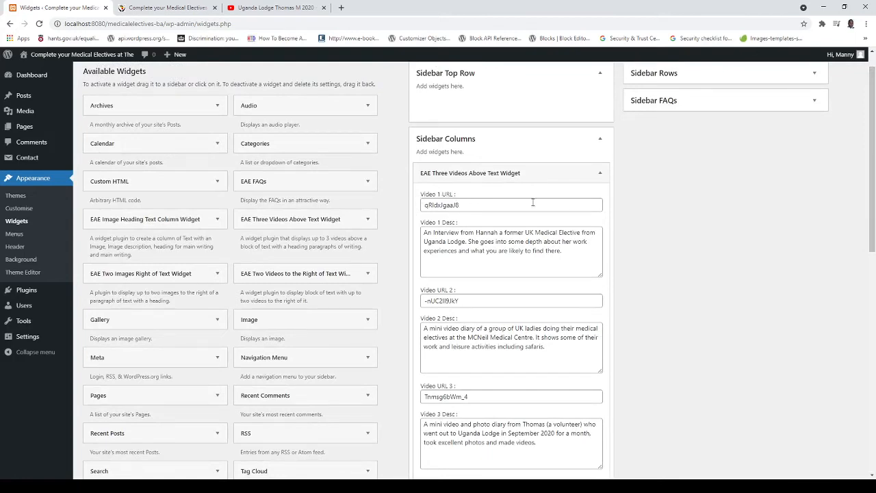
drag(872, 139, 866, 299)
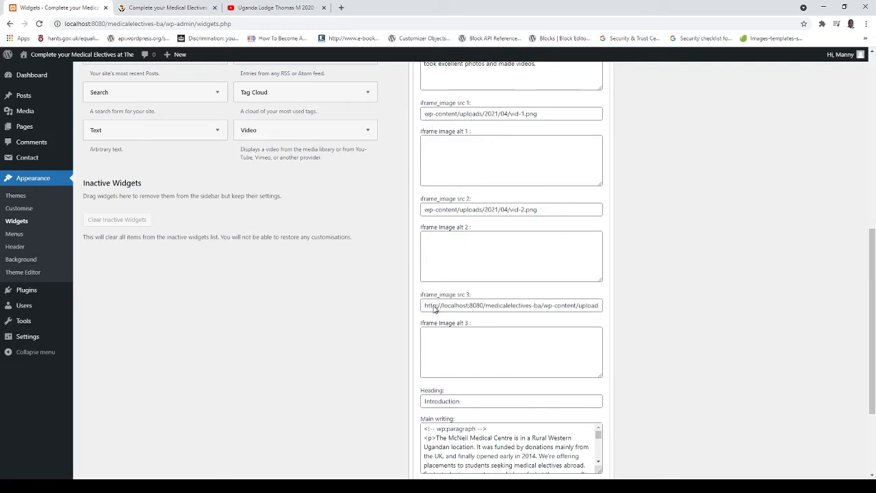
click(587, 306)
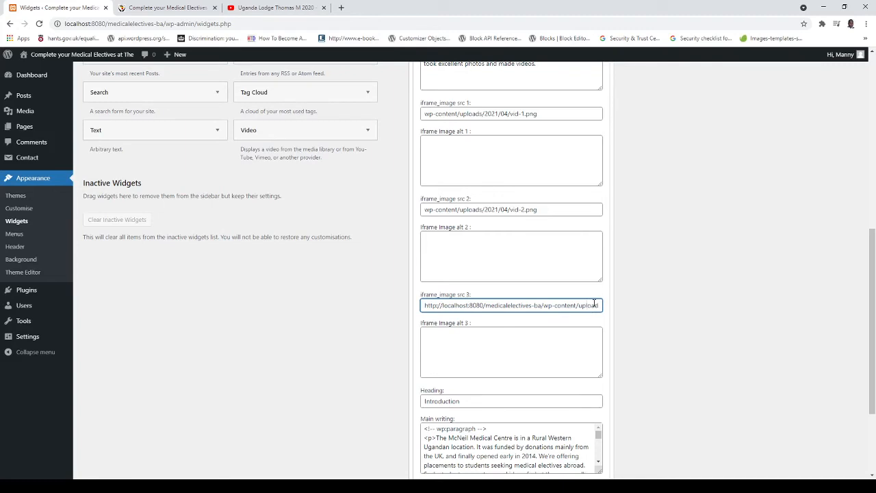
key(Right)
key(Right)
key(Right)
key(Right)
key(Right)
key(Right)
key(Right)
key(Right)
key(Right)
key(Right)
key(Right)
key(Right)
key(Right)
key(Right)
key(Right)
key(Right)
key(Right)
key(Right)
key(Right)
key(Right)
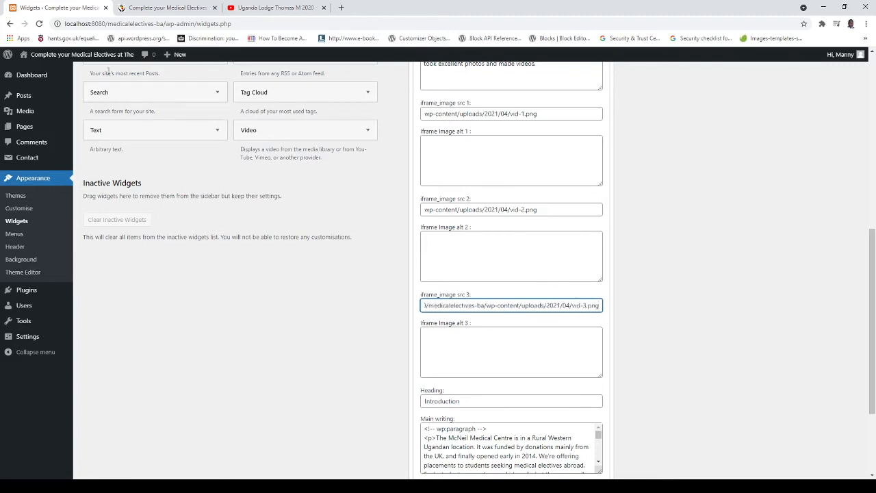
Step: Reload the front page and check the three video images above the Introduction
click(137, 6)
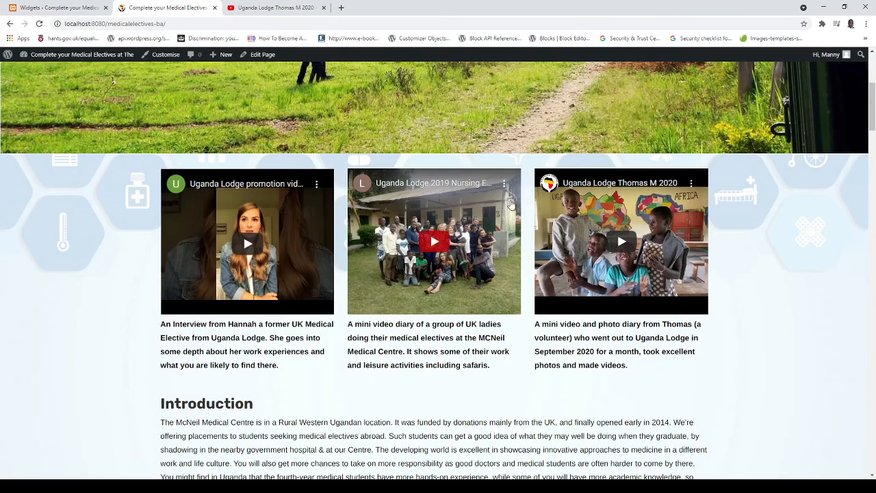
click(41, 25)
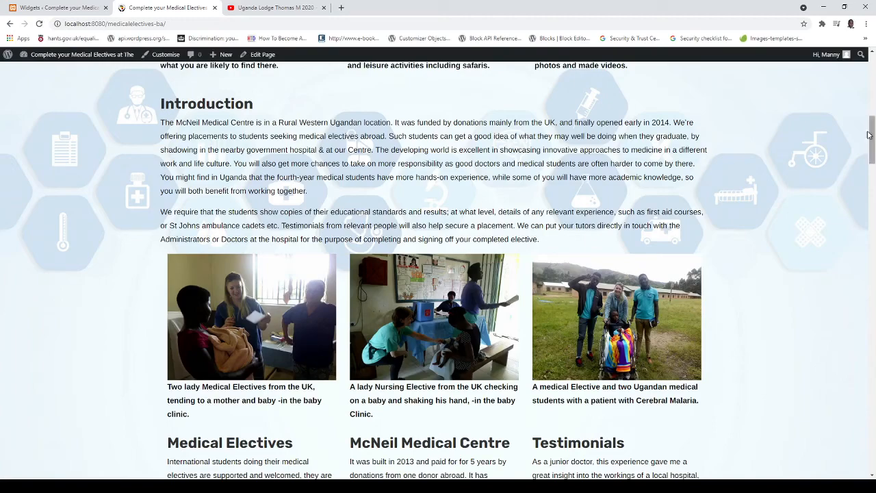
scroll(616, 395, up, 5)
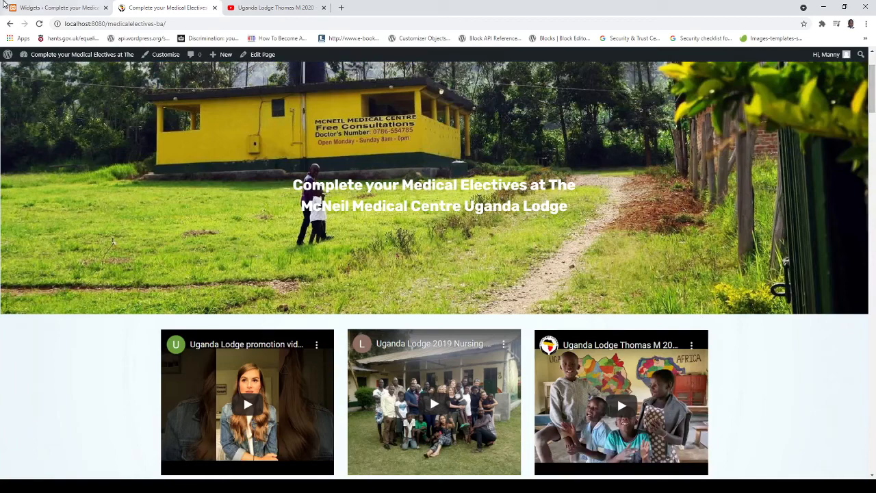
Step: Return to the Widgets page, change the three-videos widget's Heading to "Introduction E" and save it
click(27, 8)
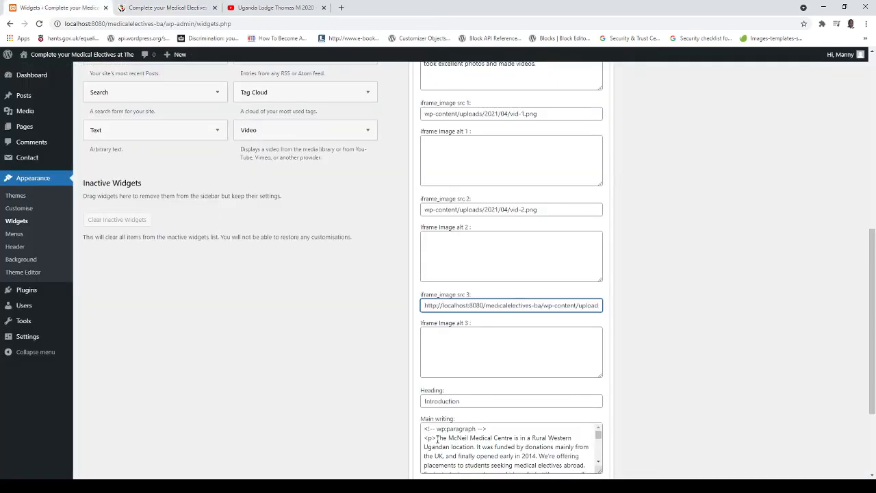
click(461, 401)
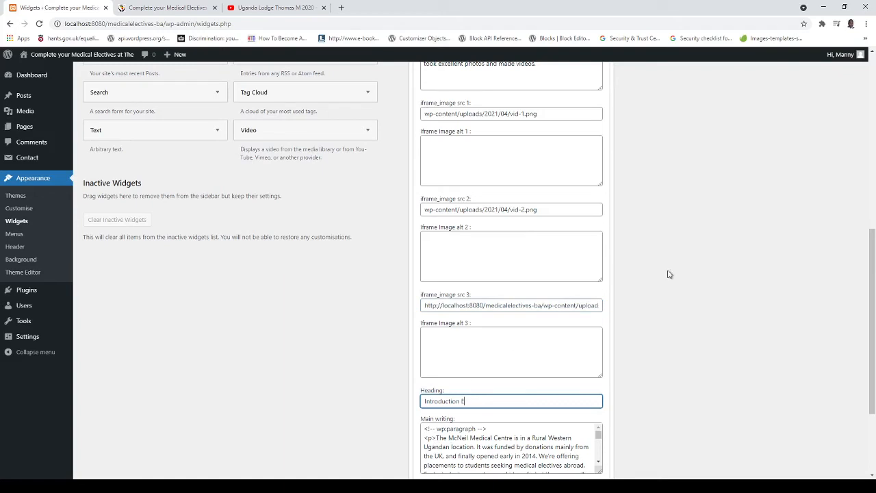
drag(872, 249, 855, 363)
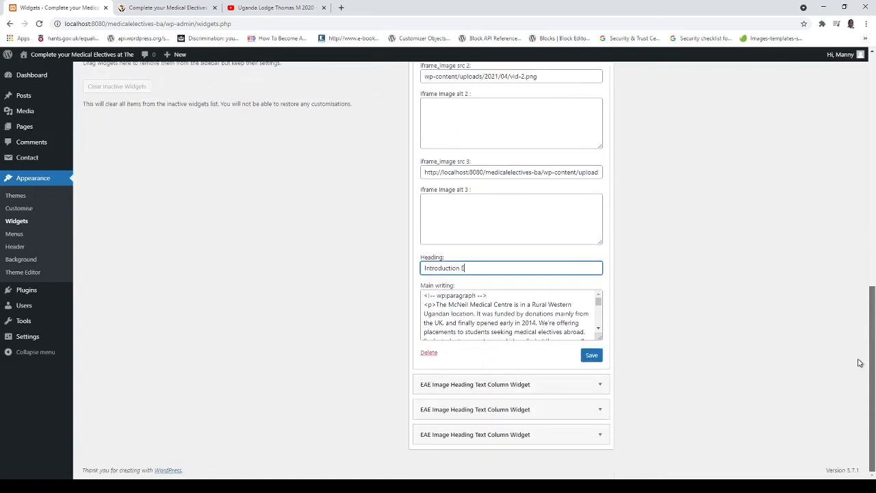
click(593, 355)
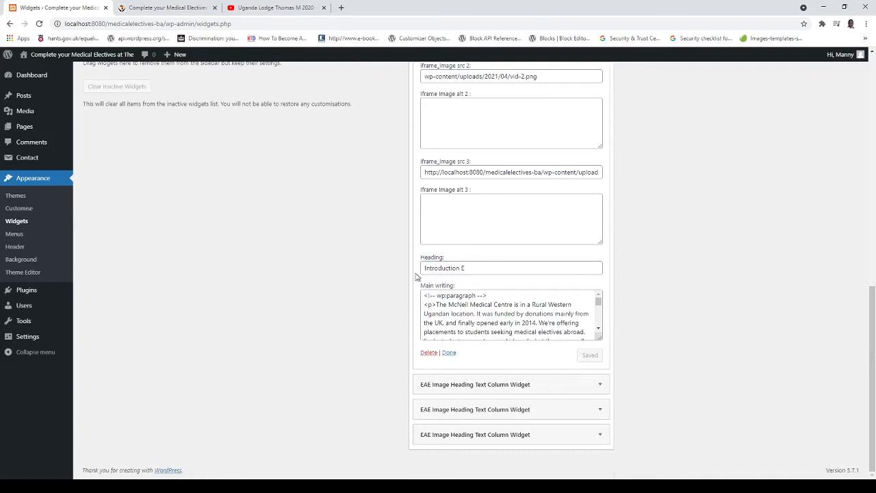
Step: Insert "E" after "The McNeil Medical Centre" in the widget's Main writing and save the widget
click(515, 305)
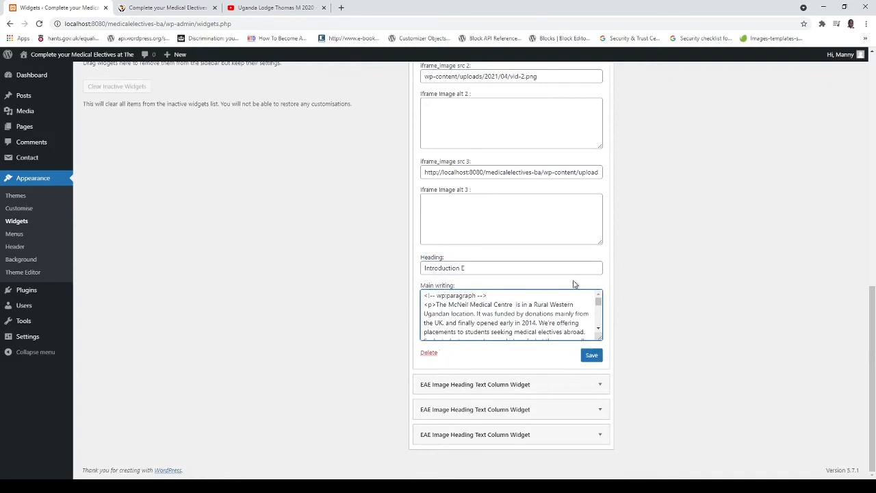
text(E)
click(583, 354)
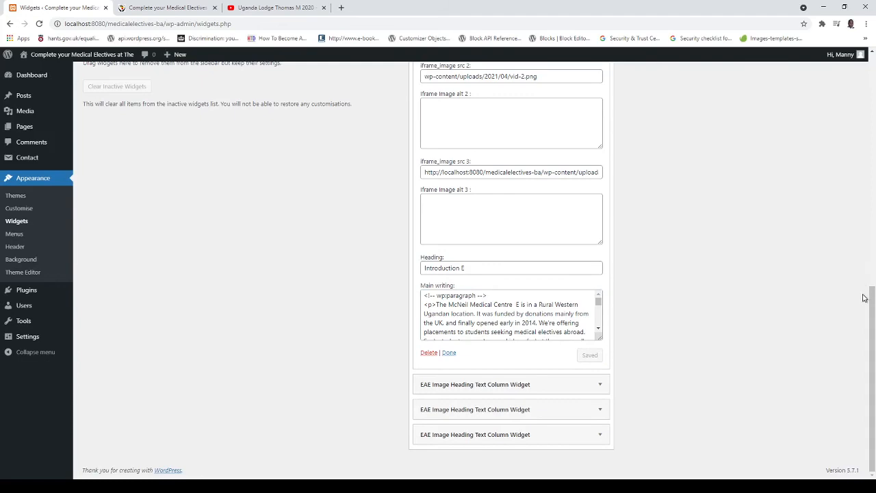
Step: Add "E" after the last sentence of Video 3 Desc and save the widget
drag(872, 299, 872, 161)
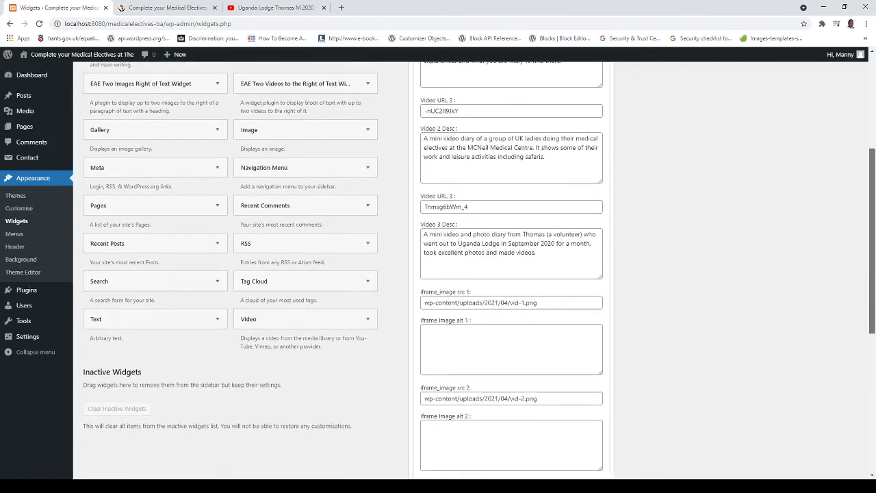
click(544, 253)
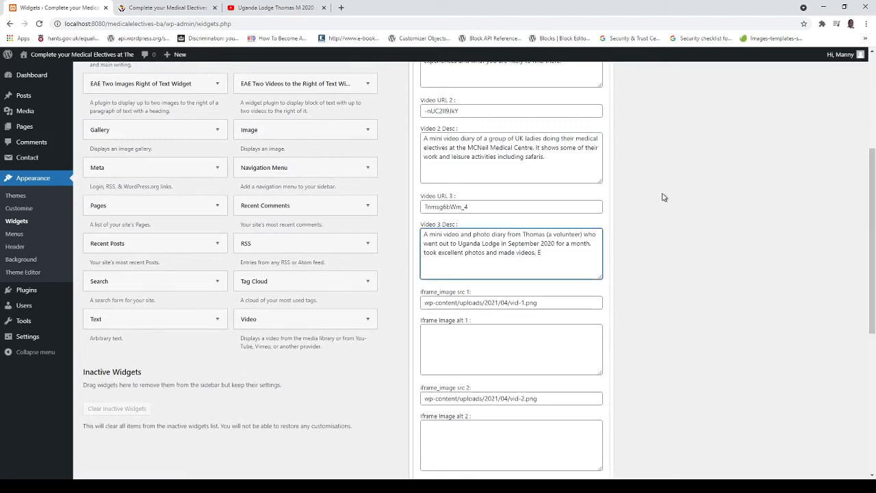
drag(871, 193, 862, 386)
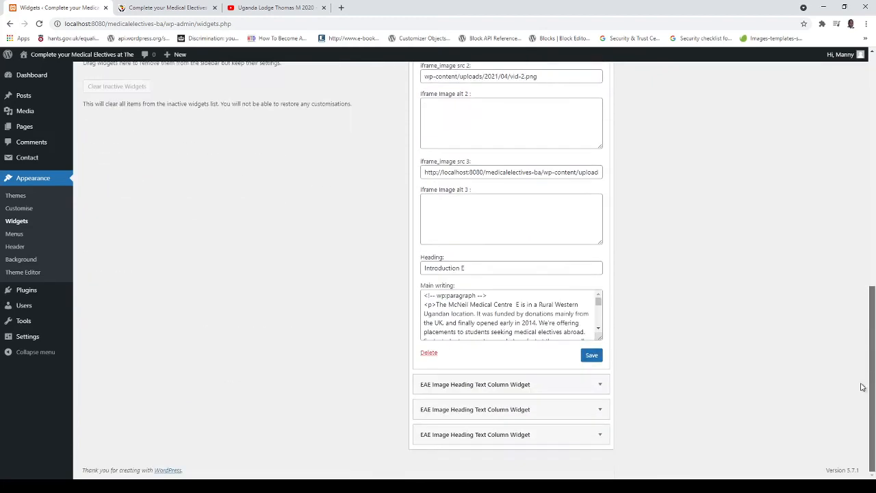
click(593, 355)
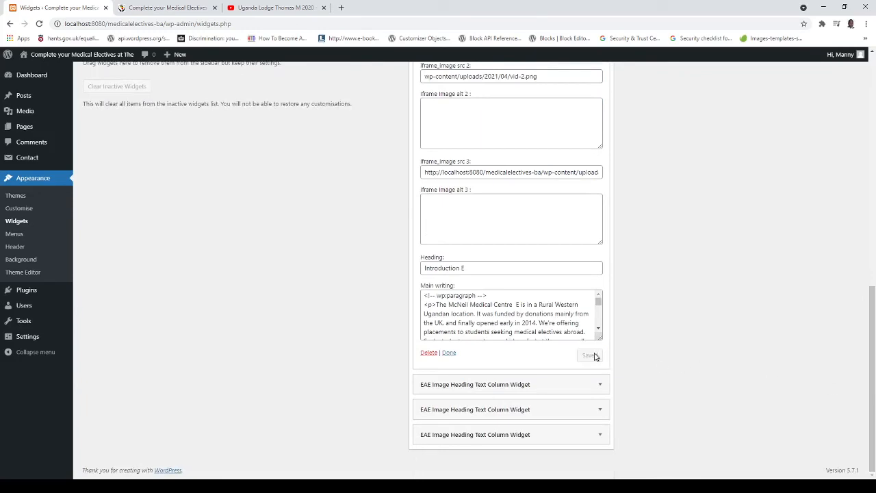
Step: Reload the front page and check the third video's description, the Introduction heading and its first paragraph
click(74, 55)
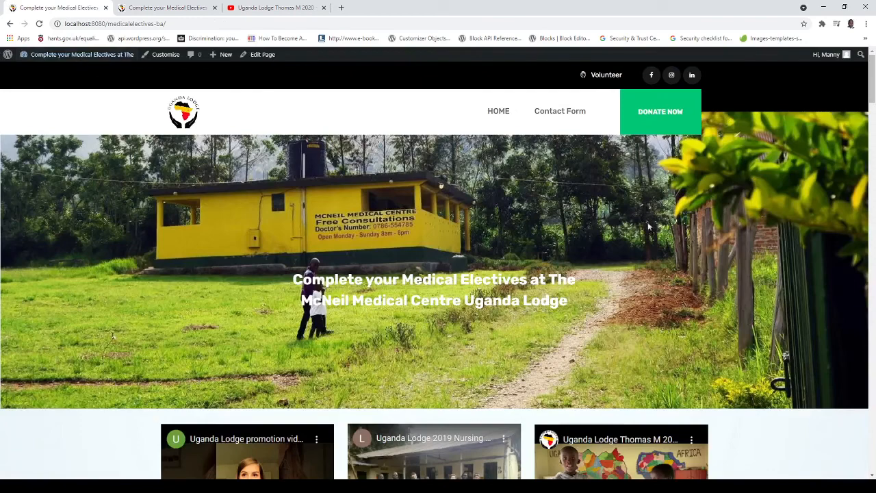
click(158, 8)
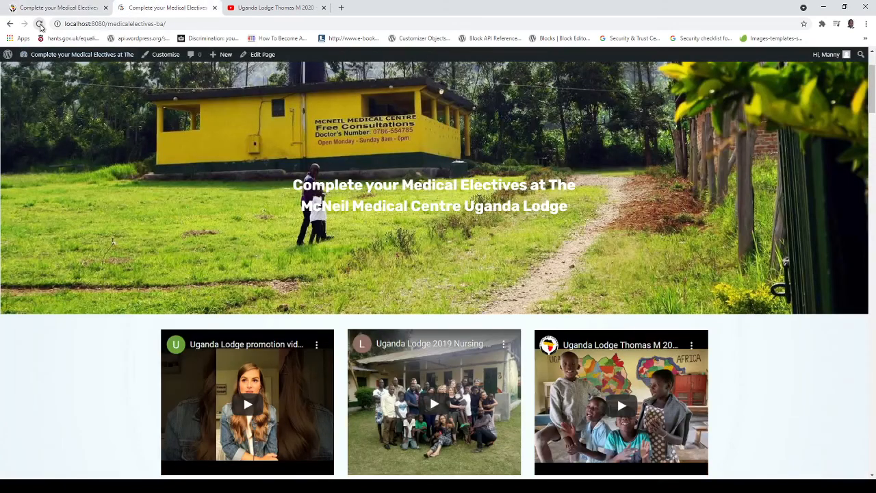
click(39, 23)
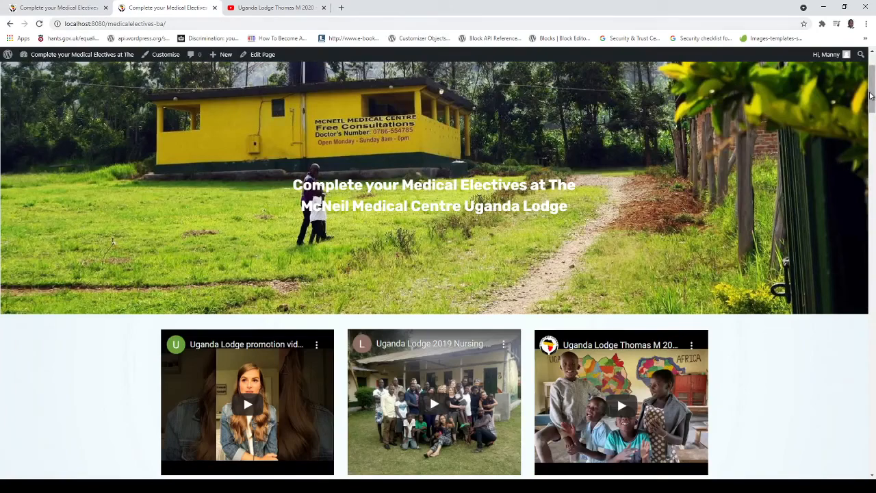
drag(869, 92, 867, 140)
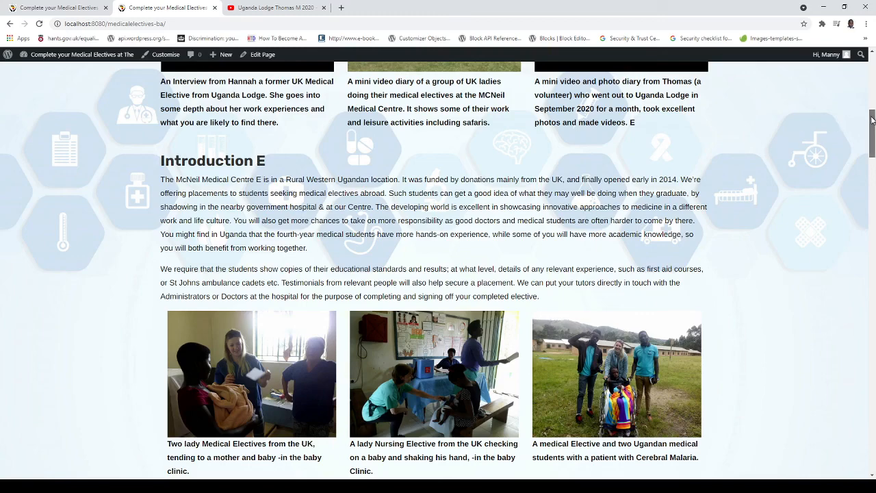
drag(871, 120, 872, 96)
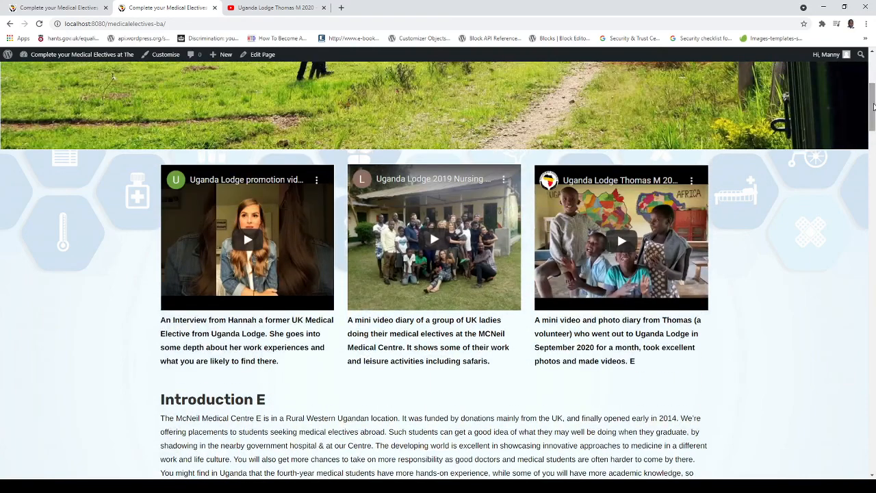
click(577, 224)
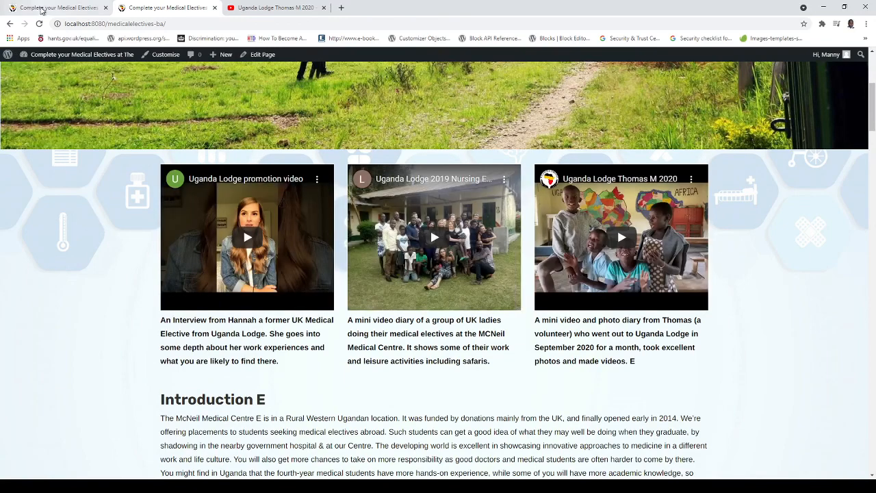
click(41, 8)
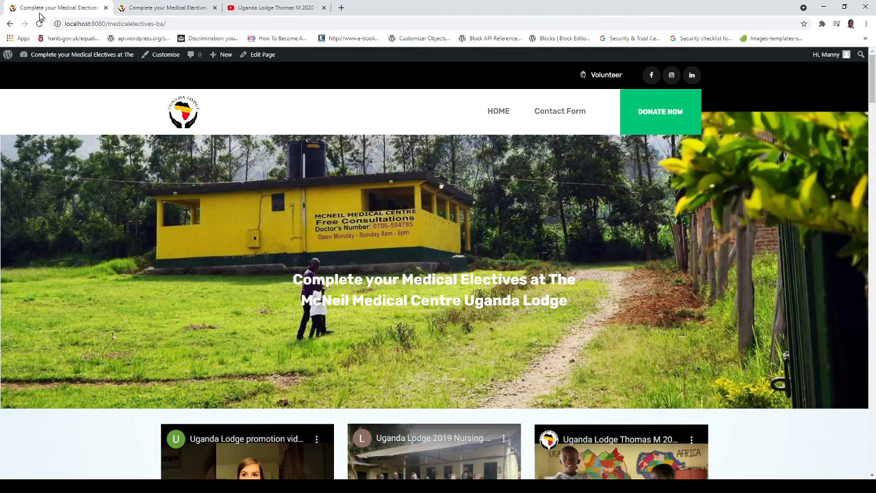